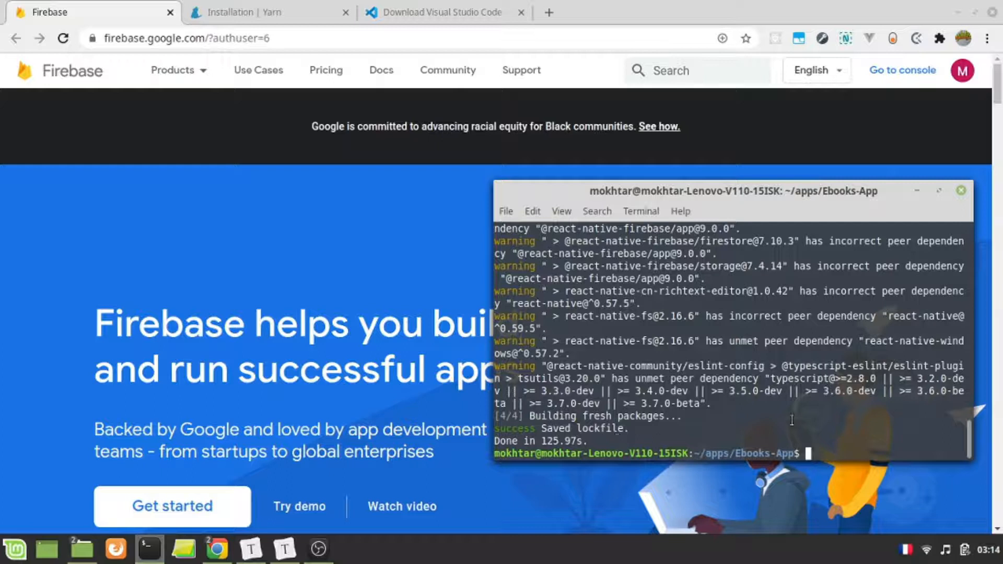
- Review the installers offered for Windows, Linux and Mac on the Visual Studio Code download page
scroll(791, 418, "down", 5)
left_click(417, 15)
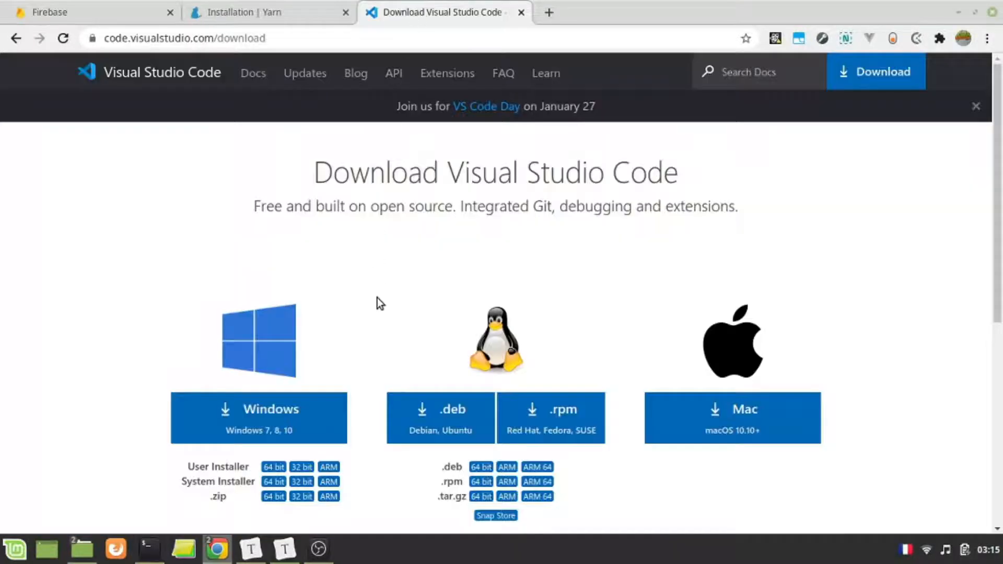
scroll(303, 415, "down", 3)
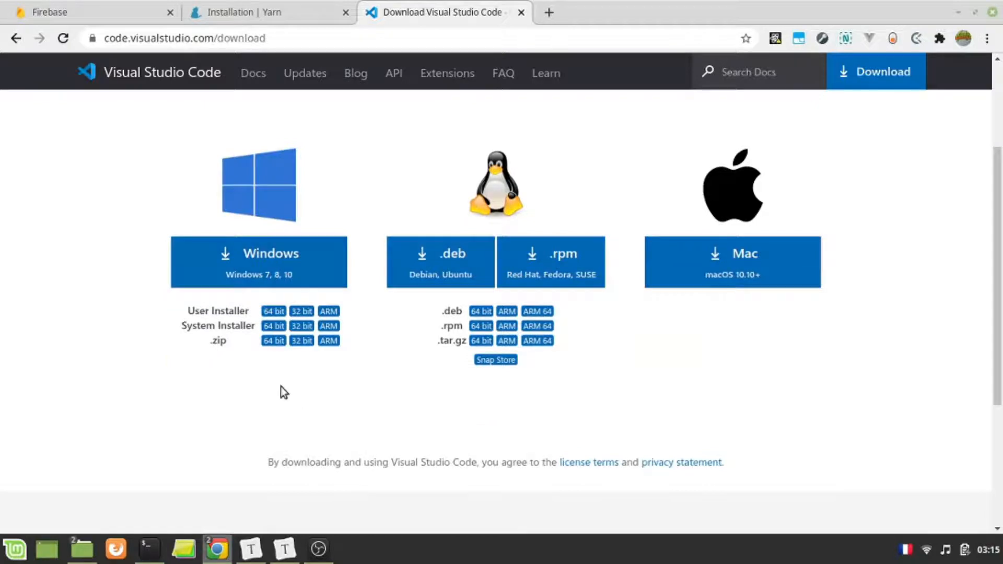
scroll(348, 288, "up", 1)
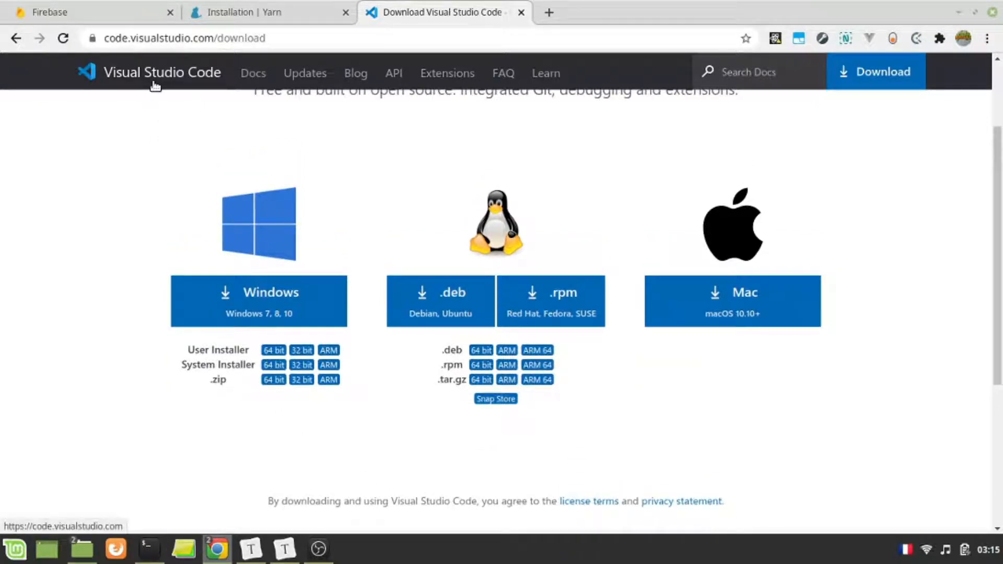
scroll(197, 178, "up", 3)
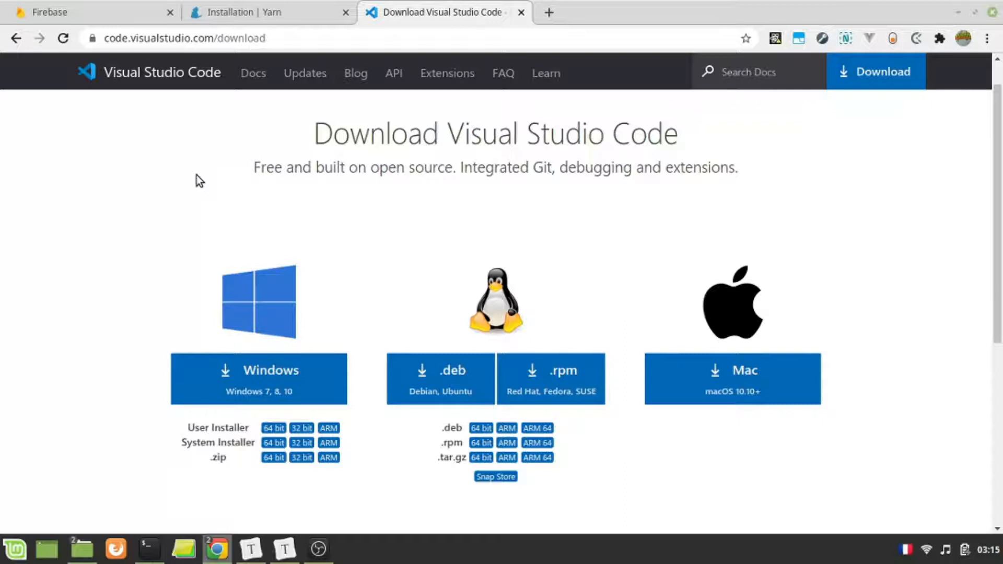
scroll(510, 293, "down", 3)
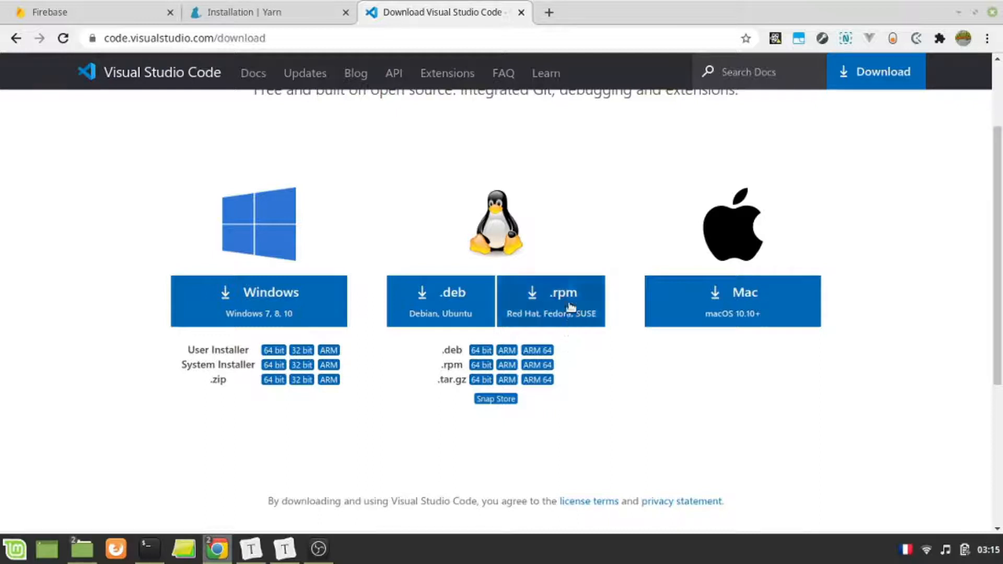
- Show the Yarn installation page, switch to the terminal and enter yarn install at the Ebooks-App prompt without running it
left_click(275, 10)
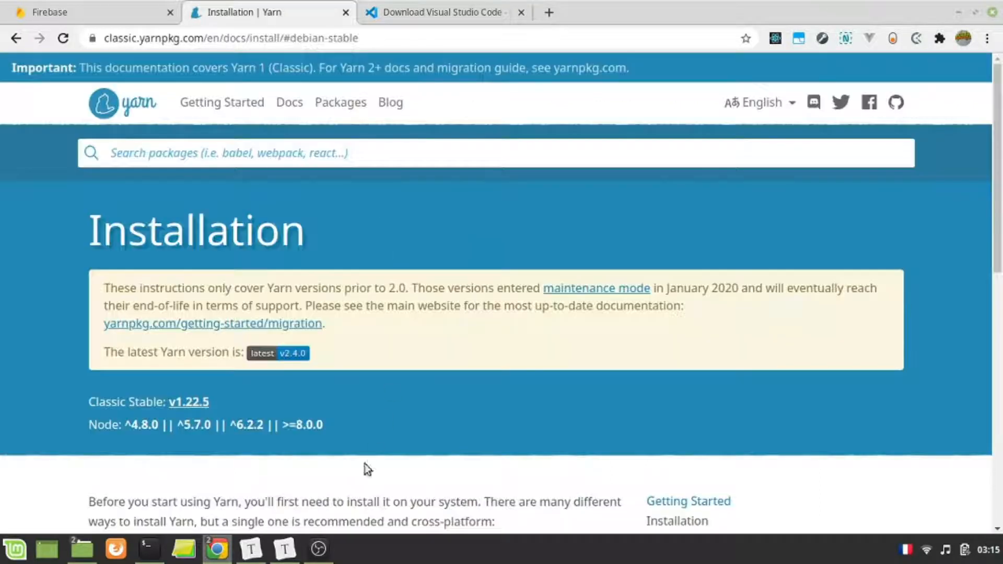
left_click(149, 548)
type("yarn install")
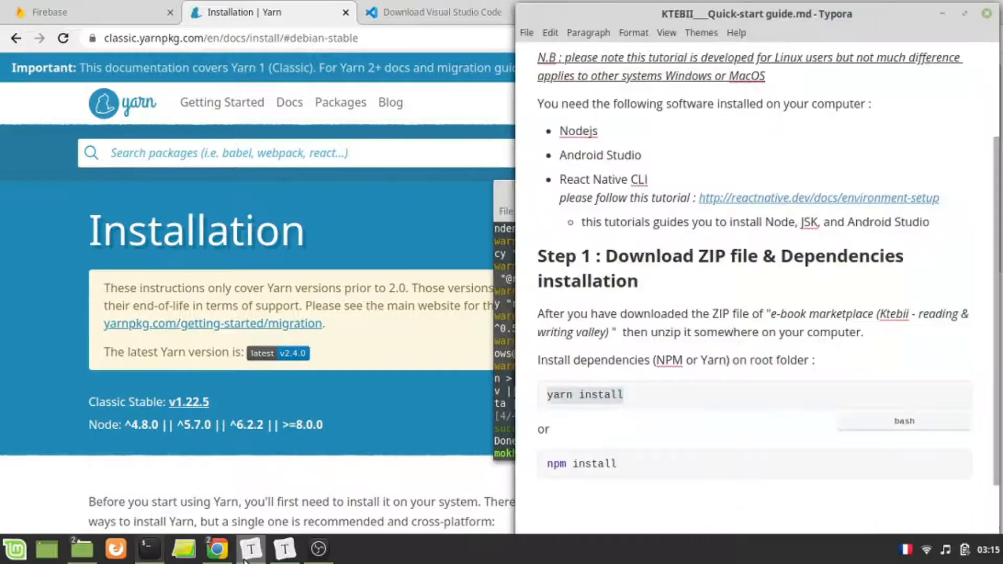
- Examine the software requirements in Ktebii-Documentation.md and the npm install command in the quick-start guide in Typora, and minimize both documents
left_click(251, 550)
left_click(289, 556)
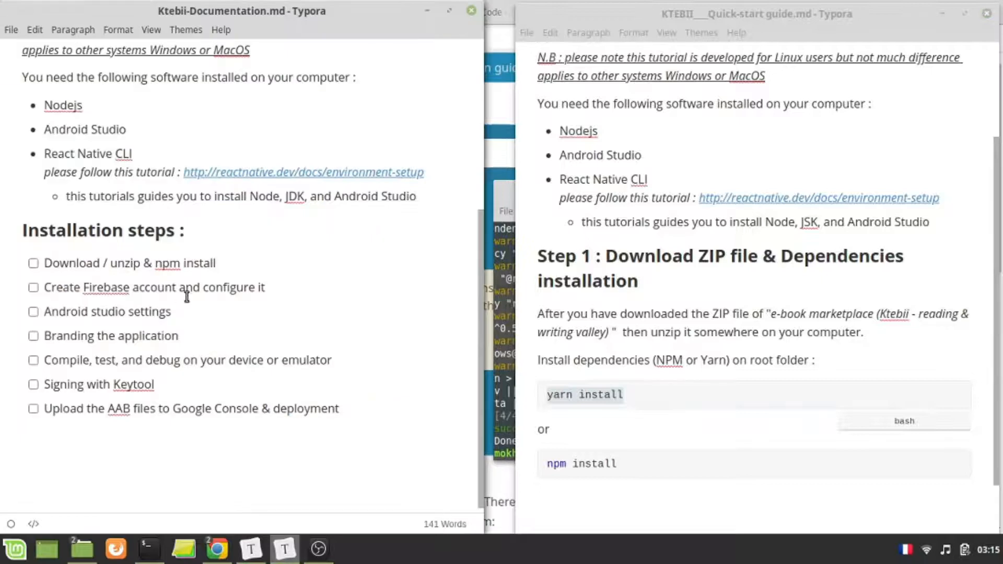
scroll(73, 284, "up", 3)
double_click(69, 263)
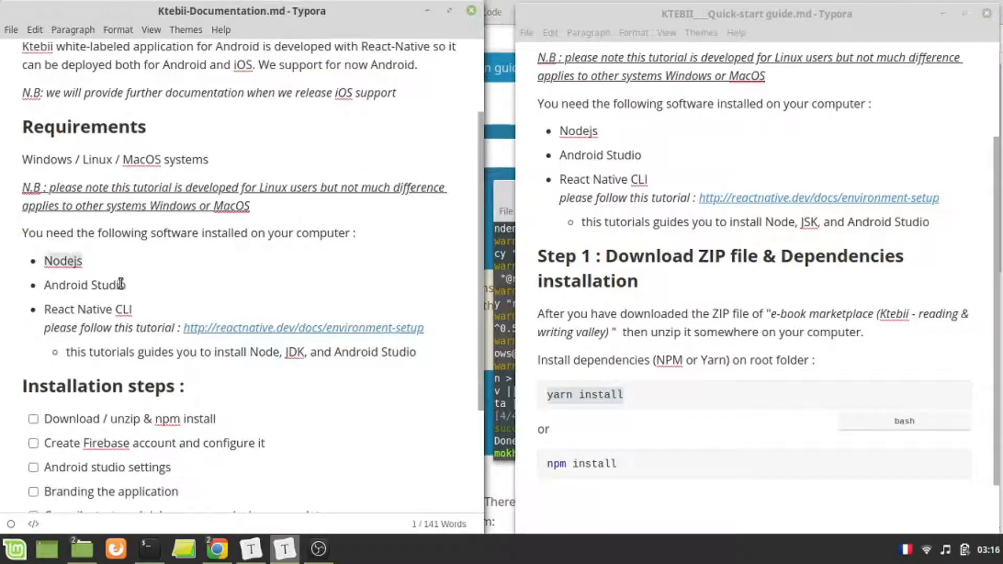
left_click(579, 464)
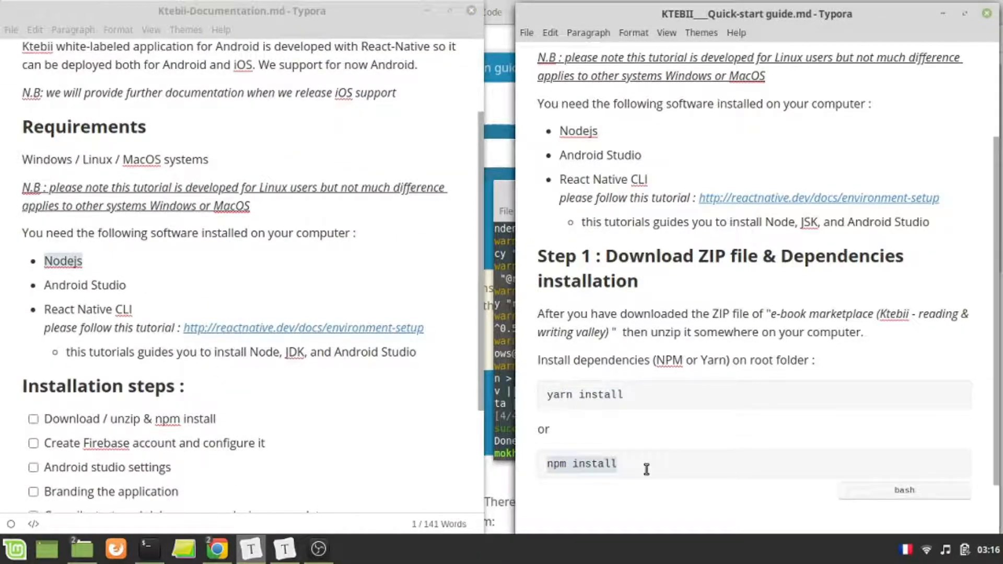
left_click(943, 17)
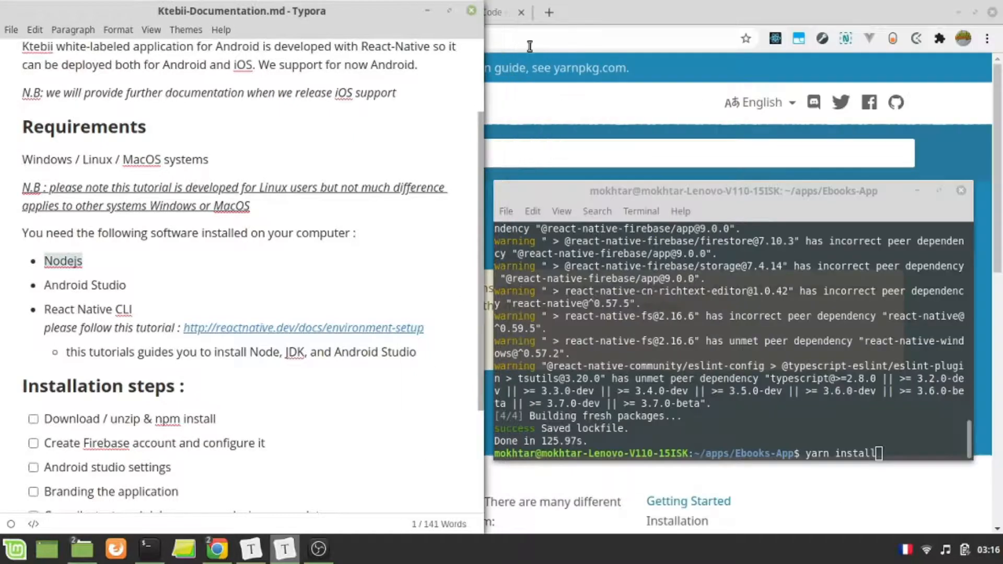
left_click(426, 10)
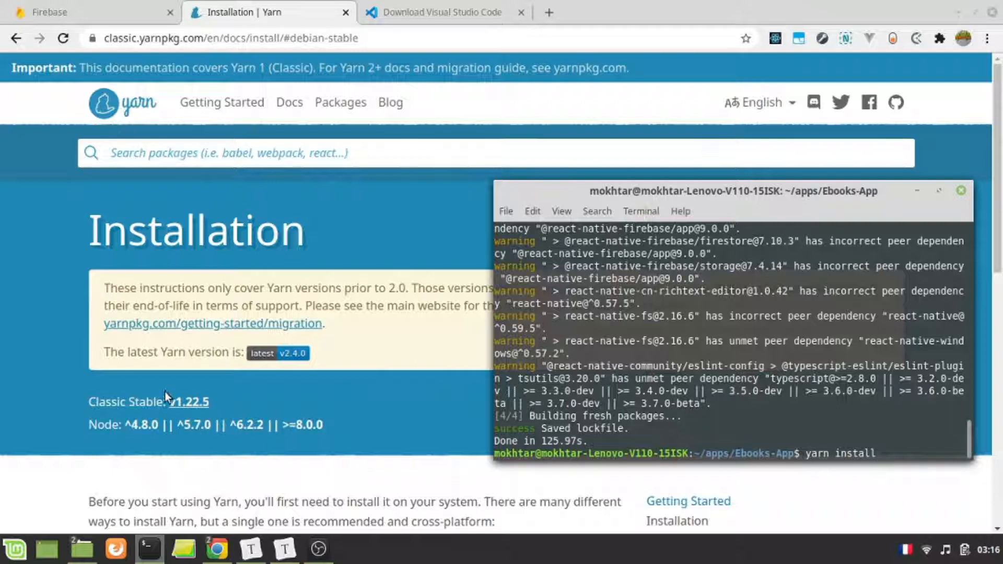
- Return to the Firebase home page in the browser
left_click(143, 8)
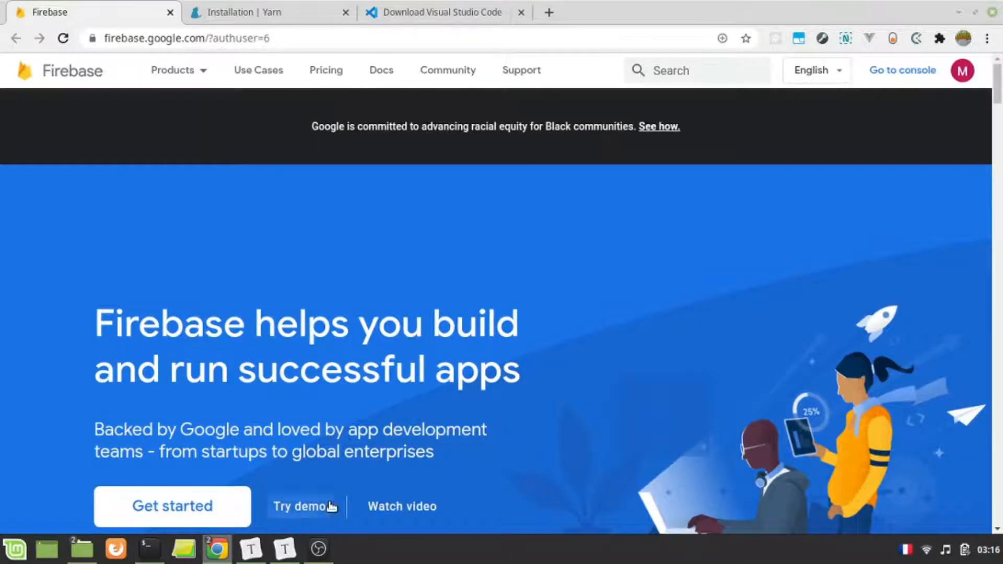
left_click(146, 560)
left_click(387, 413)
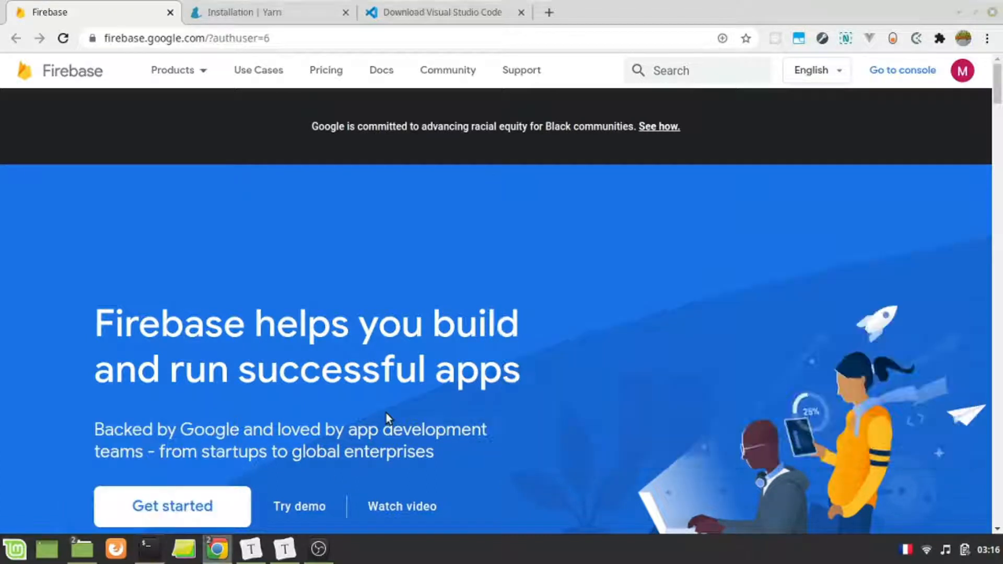
- Erase the pending yarn install command from the terminal prompt and go back to the Firebase page
key("alt+Tab")
key("BackSpace")
key("BackSpace")
key("BackSpace")
key("BackSpace")
key("BackSpace")
key("BackSpace")
key("BackSpace")
key("BackSpace")
key("BackSpace")
key("BackSpace")
key("BackSpace")
key("BackSpace")
left_click(418, 324)
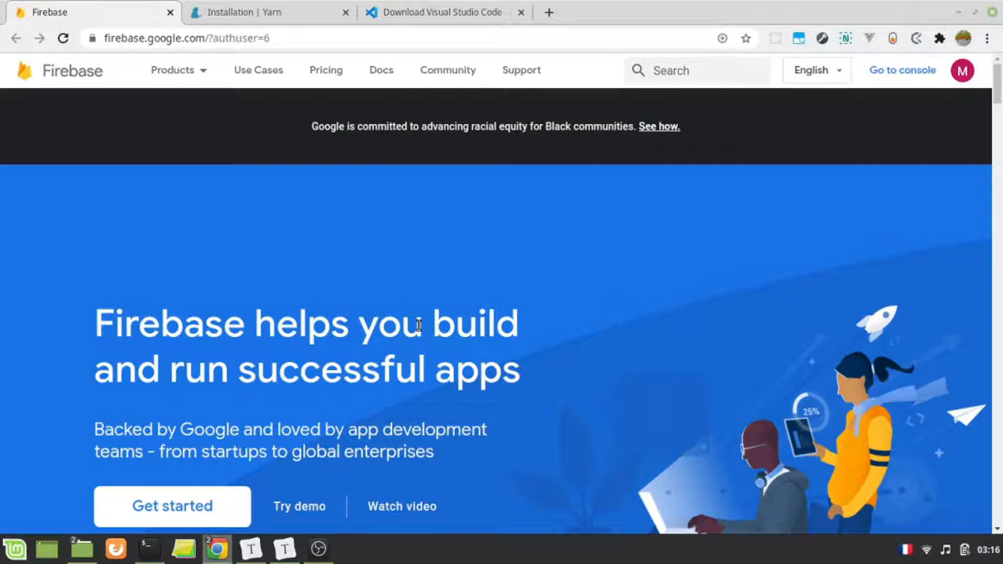
- Get started from the Firebase home page to open the Firebase console
left_click(961, 71)
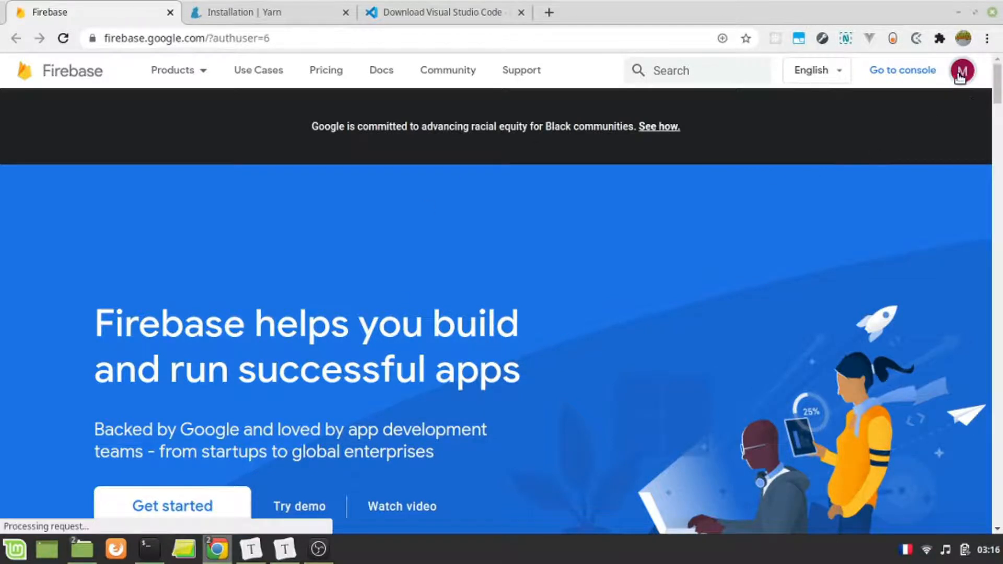
left_click(544, 179)
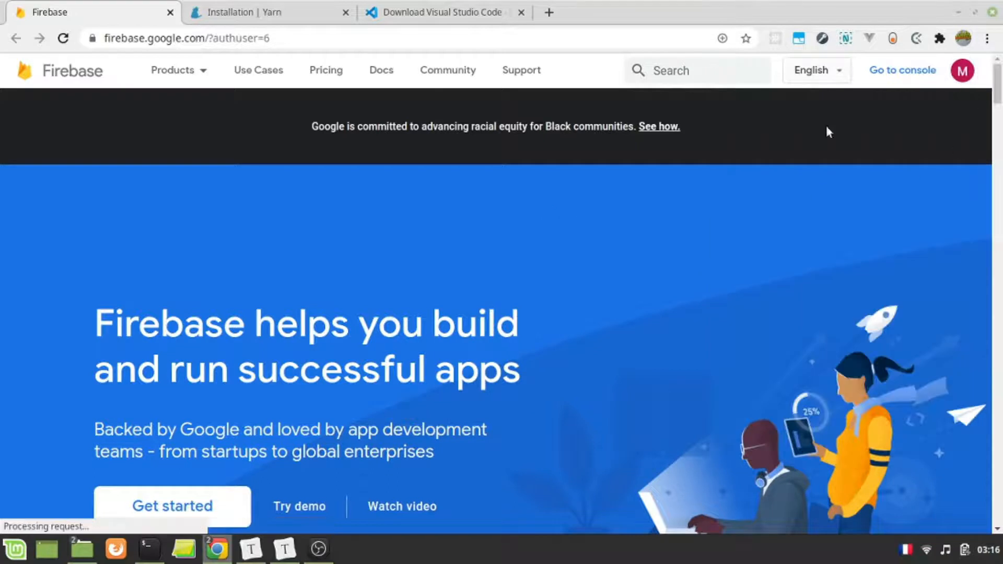
left_click(208, 501)
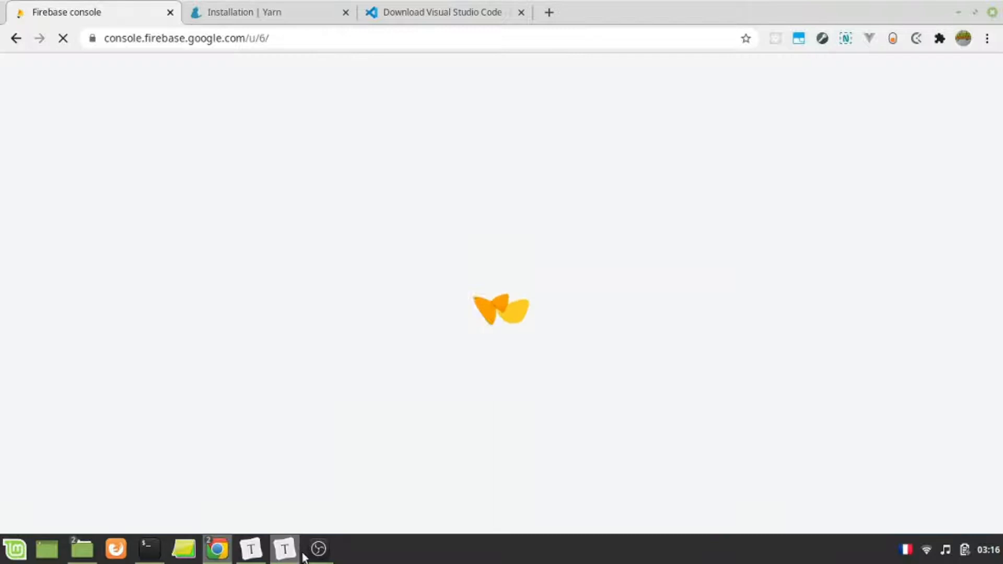
mouse_move(315, 554)
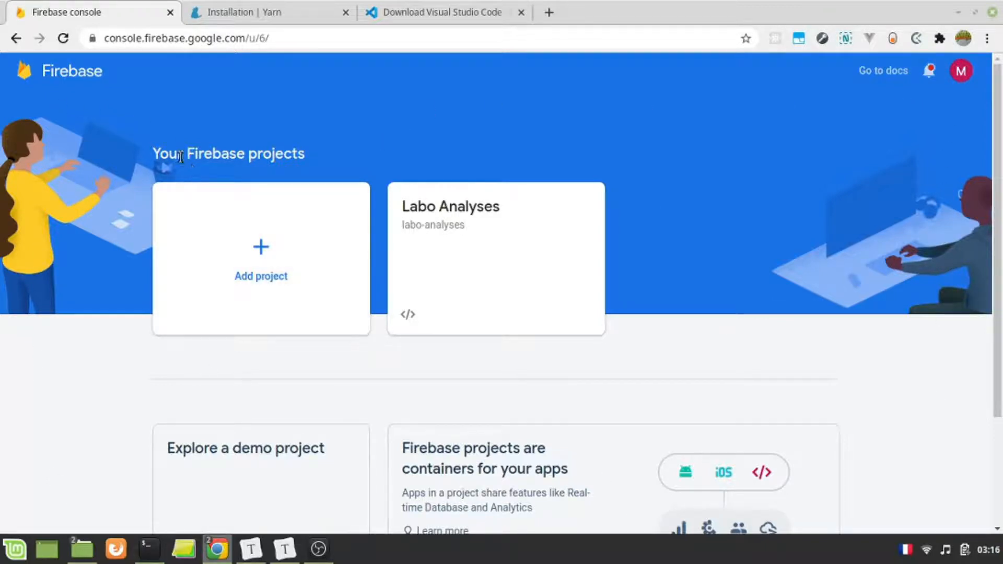
- Add a new Firebase project named Ktebii-Ebook-App and continue to the Google Analytics stage
left_click(248, 290)
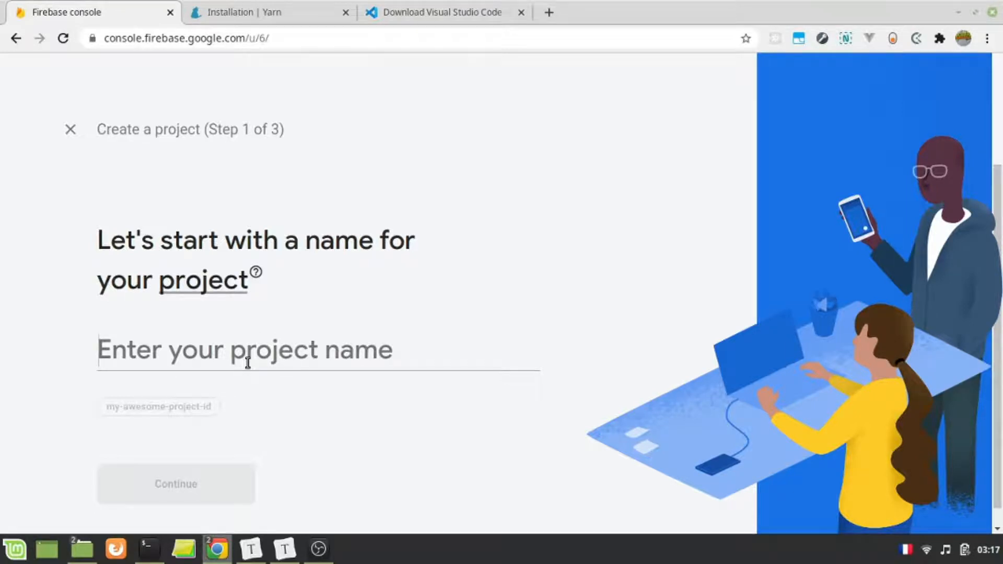
type("Kt")
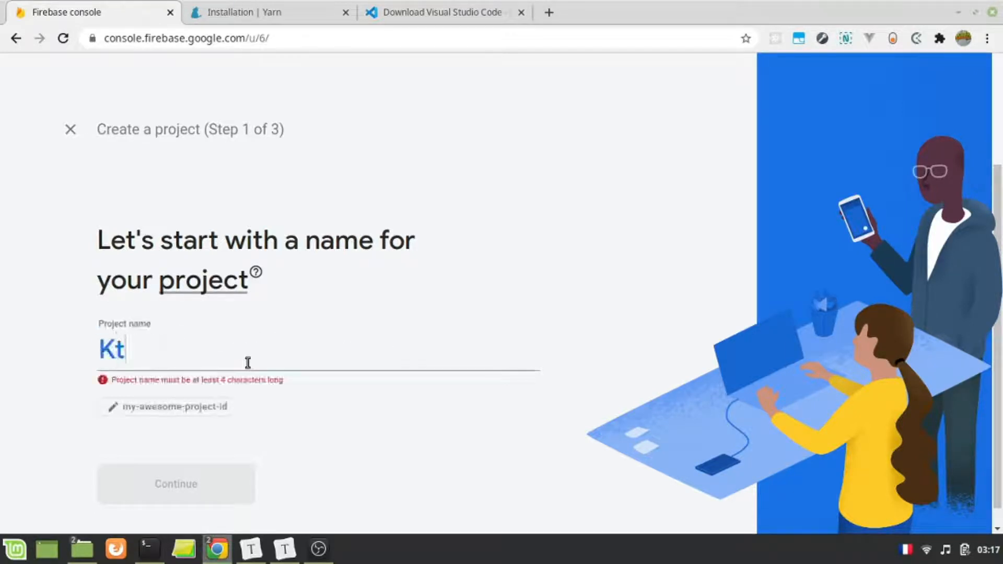
type("ebii-Ebo")
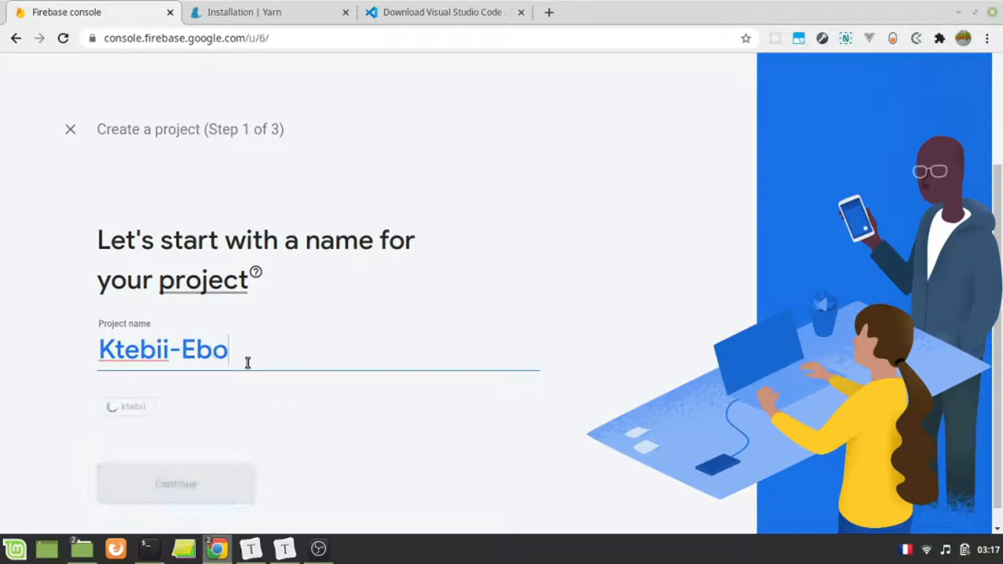
type("ok-App")
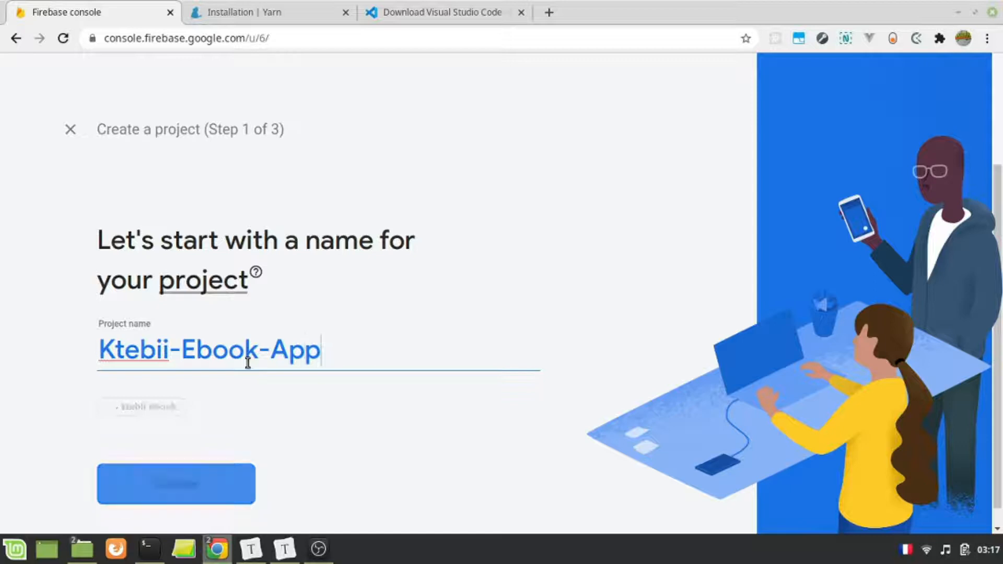
left_click(188, 469)
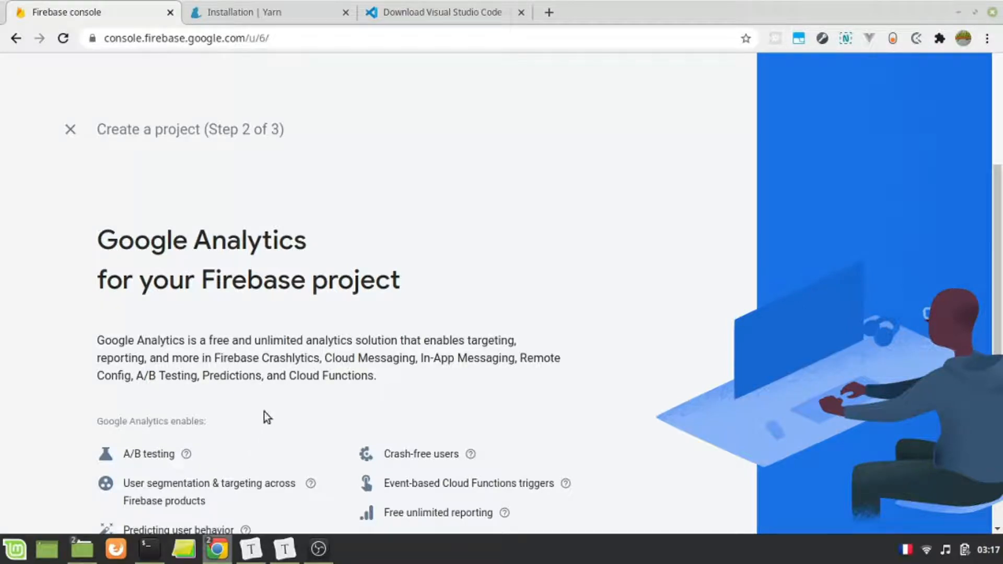
- Keep Google Analytics enabled, choose Default Account for Firebase, create the project and continue to its overview
scroll(264, 415, "down", 3)
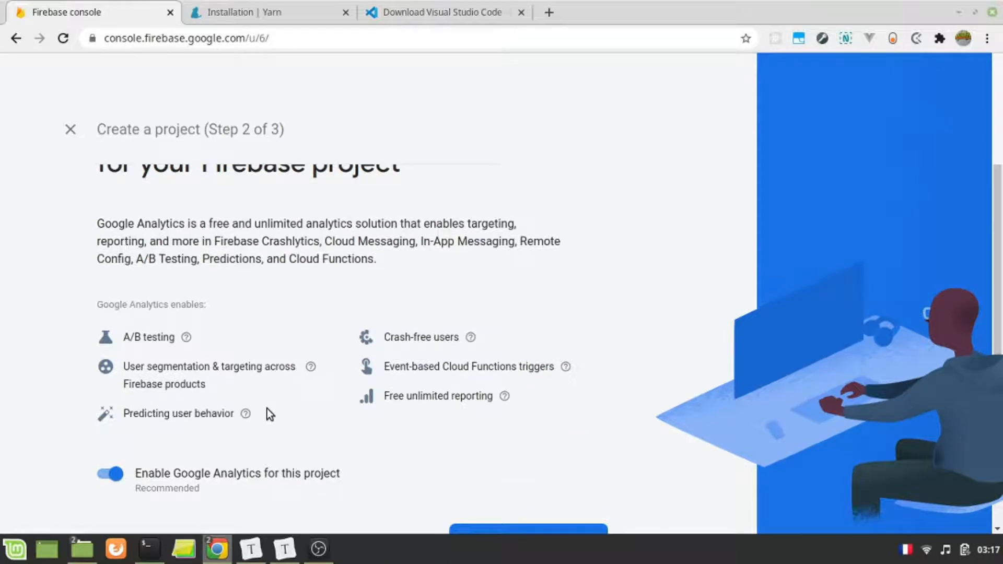
scroll(267, 409, "down", 2)
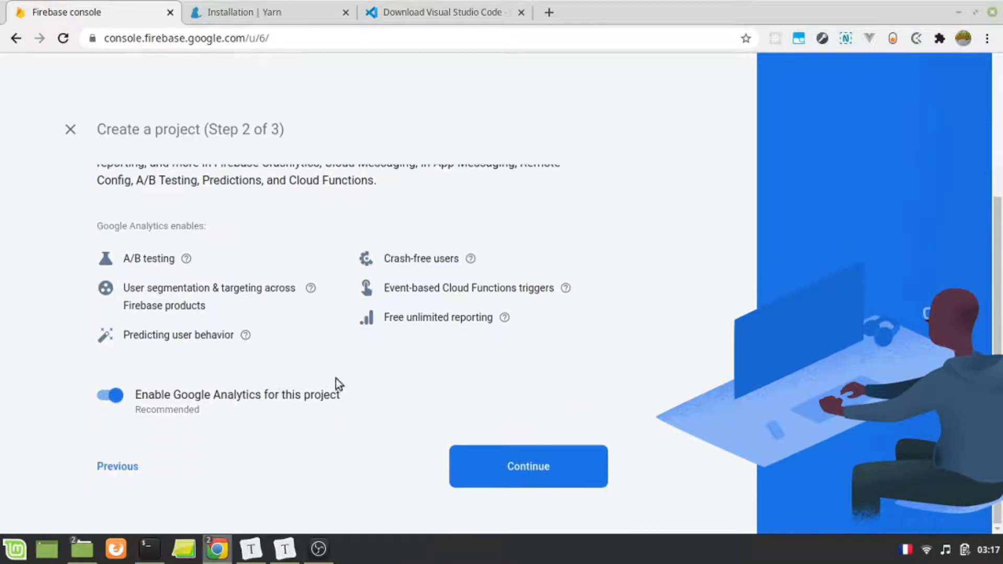
left_click(572, 470)
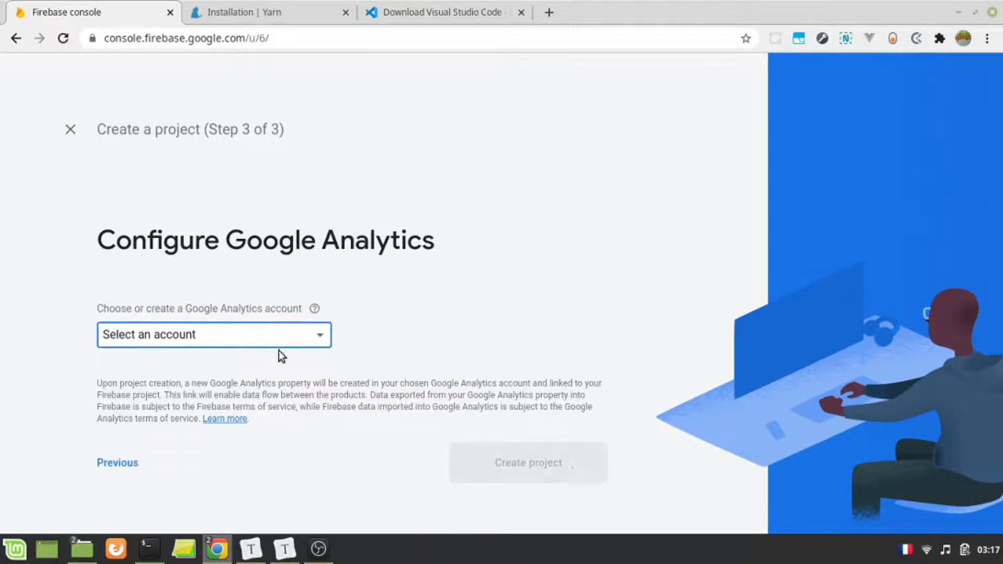
left_click(267, 342)
left_click(241, 354)
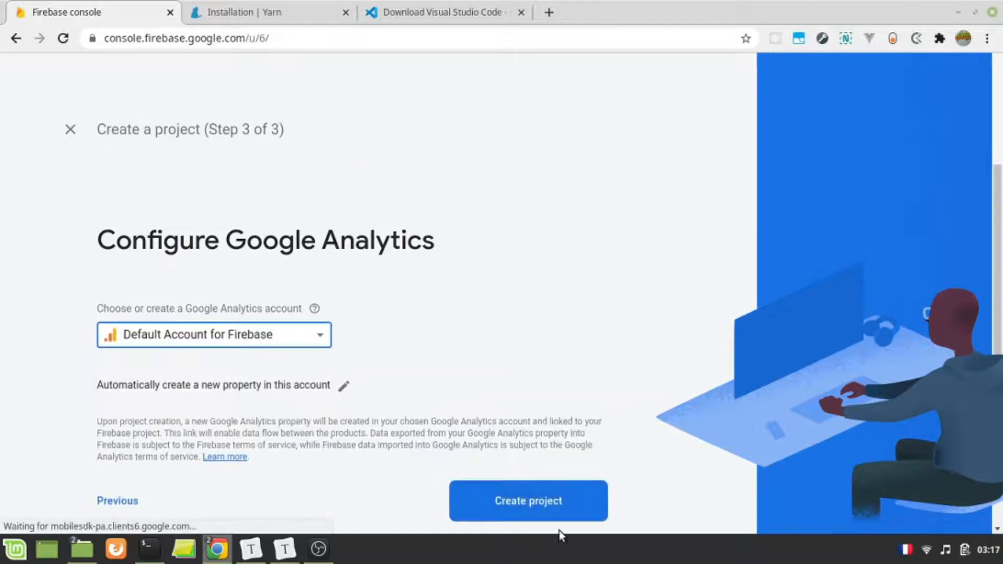
left_click(577, 473)
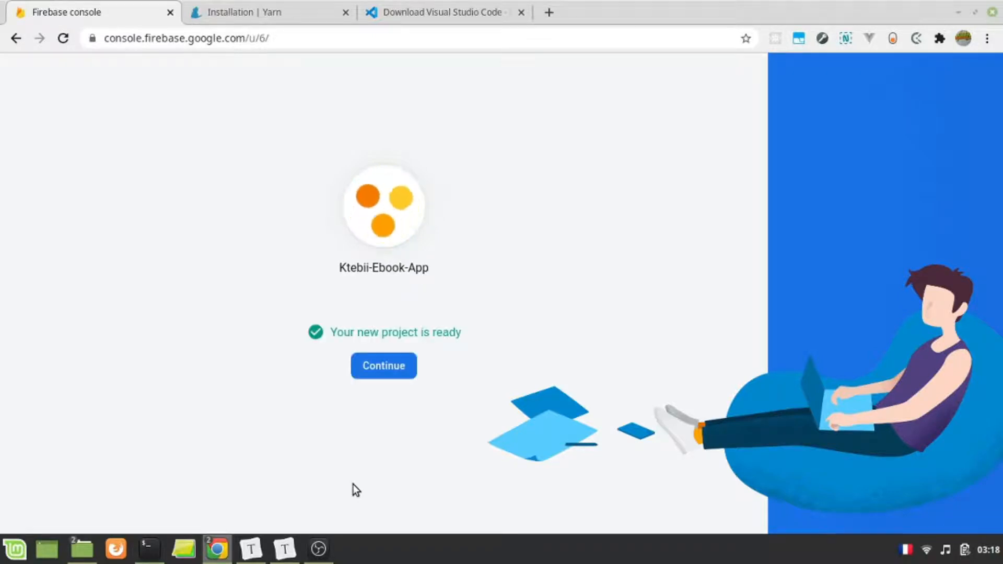
left_click(391, 373)
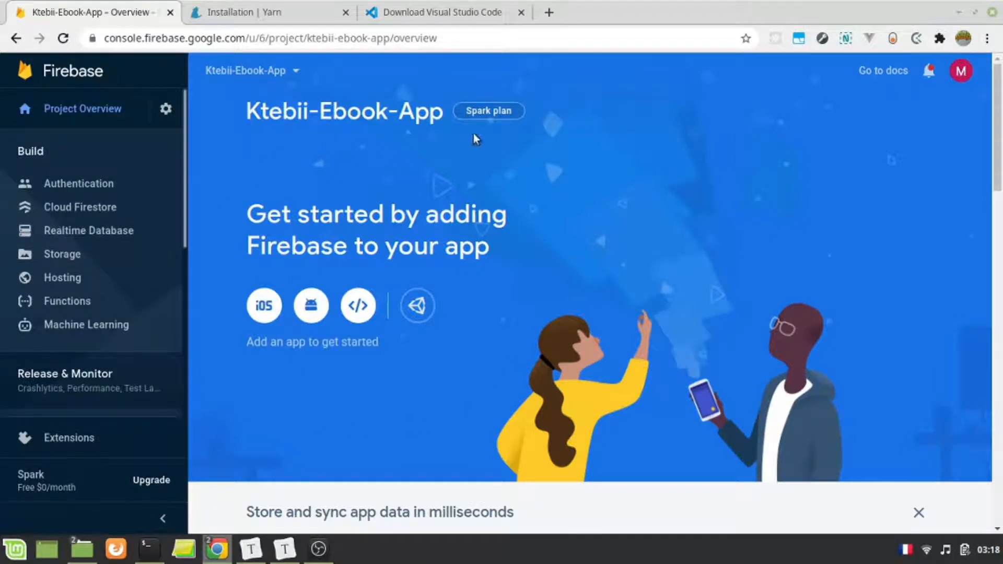
- Open the general project settings and start adding an Android app under Your apps
left_click(170, 115)
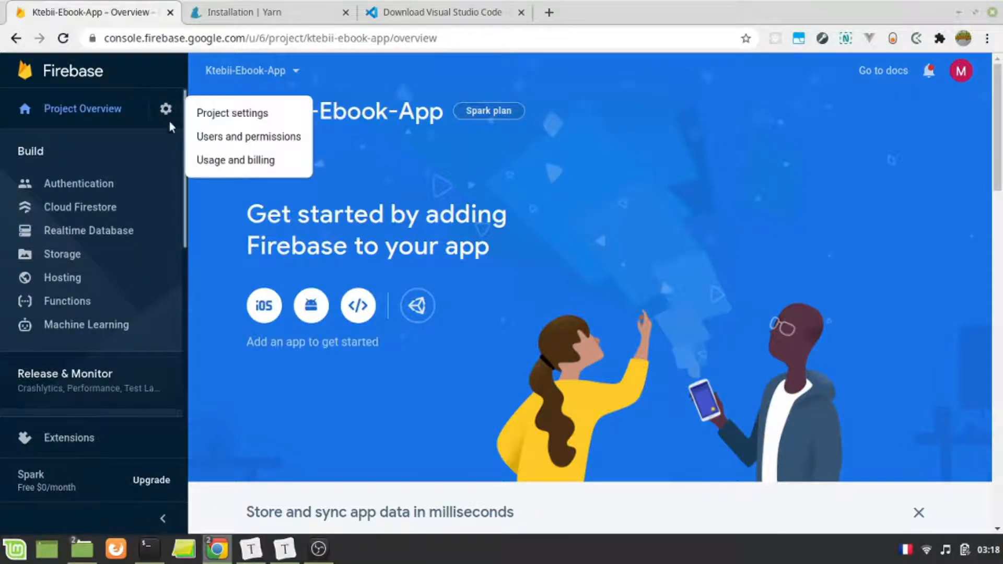
left_click(236, 114)
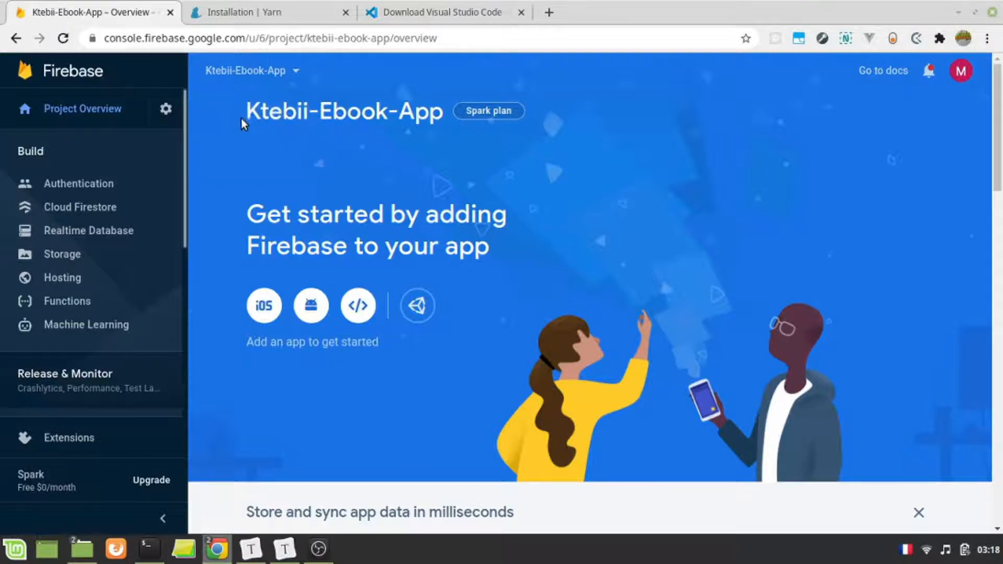
scroll(324, 286, "down", 5)
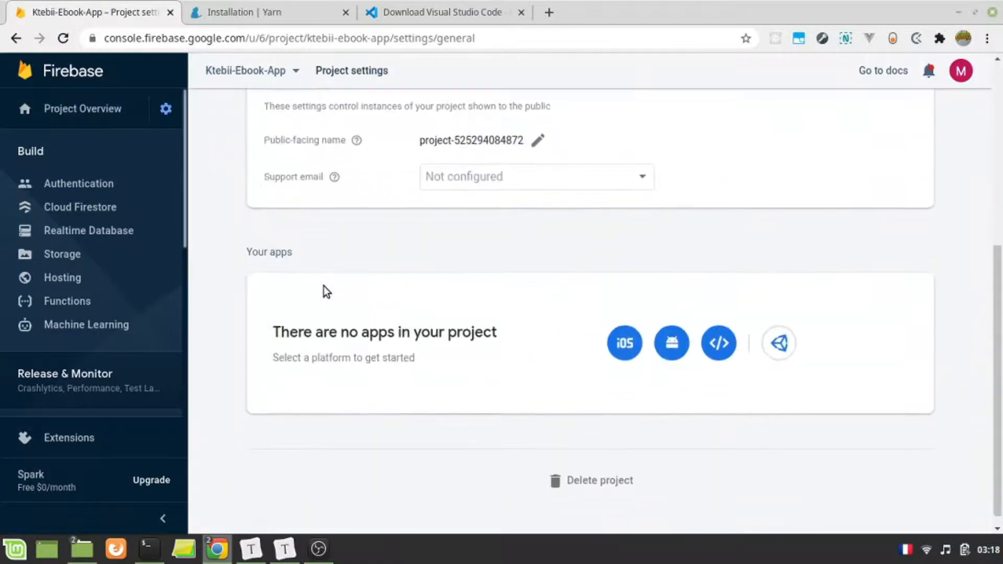
scroll(324, 286, "down", 1)
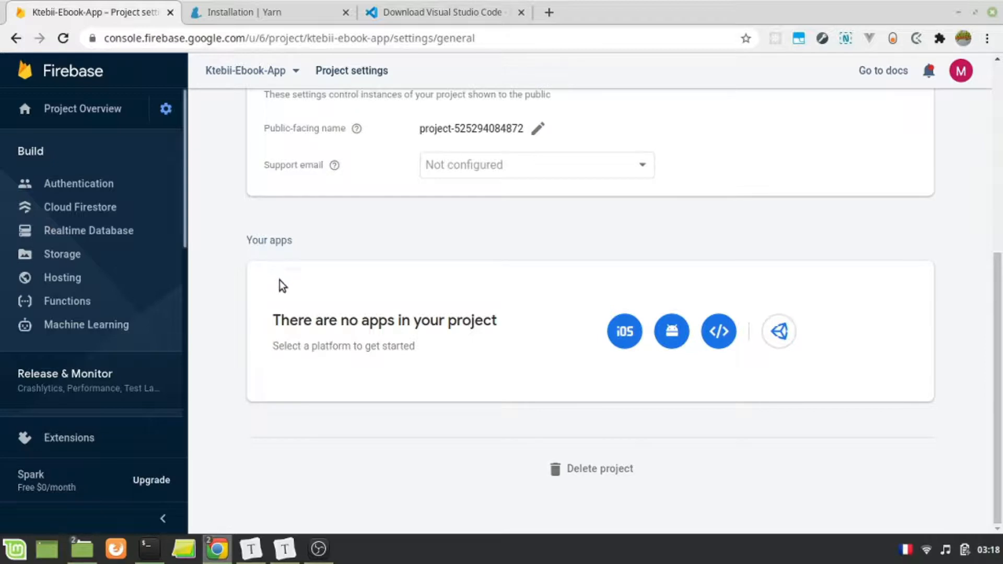
scroll(277, 284, "up", 5)
scroll(258, 287, "down", 5)
left_click(682, 337)
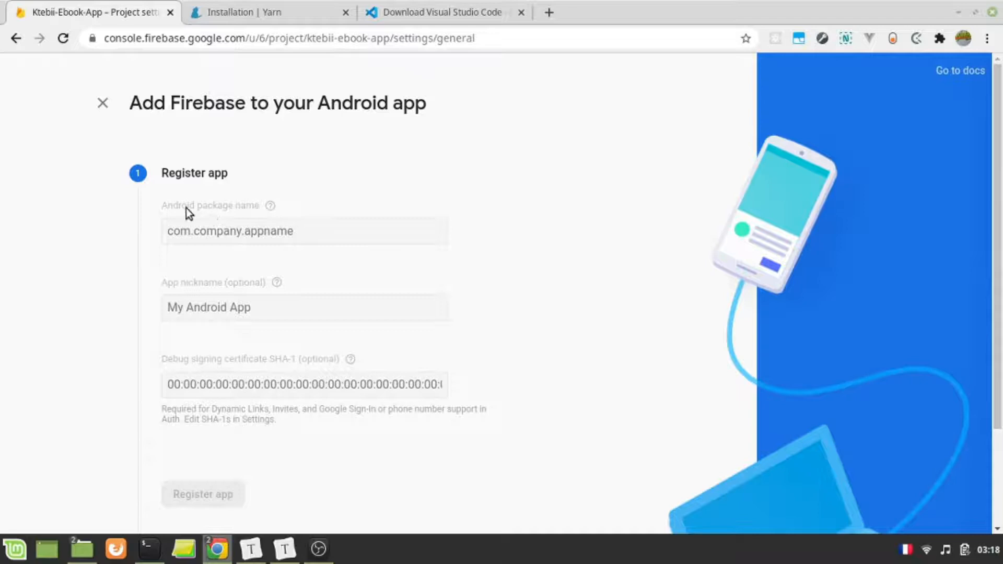
- Switch to the terminal, clear it and open the Ebooks-App folder in Visual Studio Code with "code ."
scroll(301, 257, "down", 3)
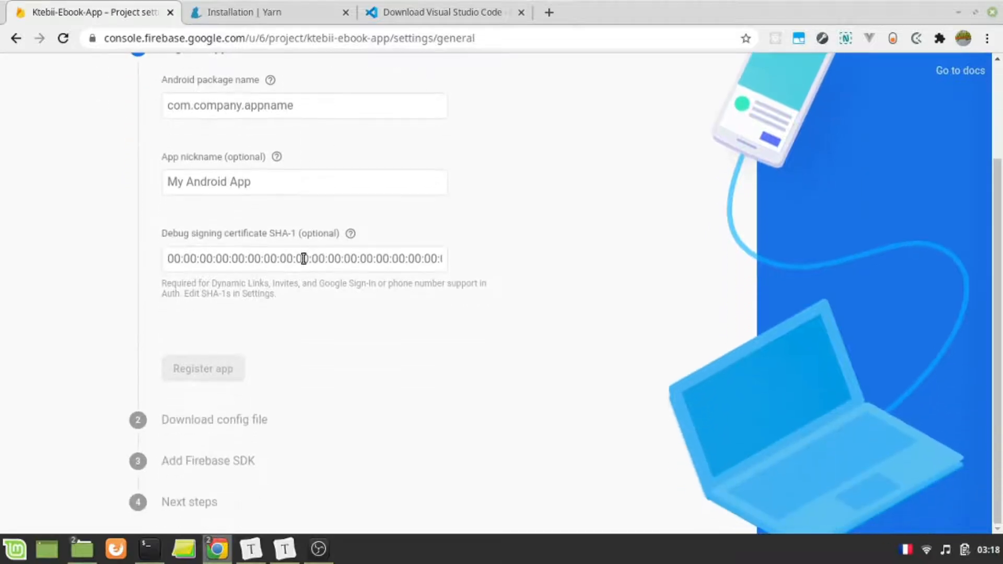
scroll(303, 258, "up", 3)
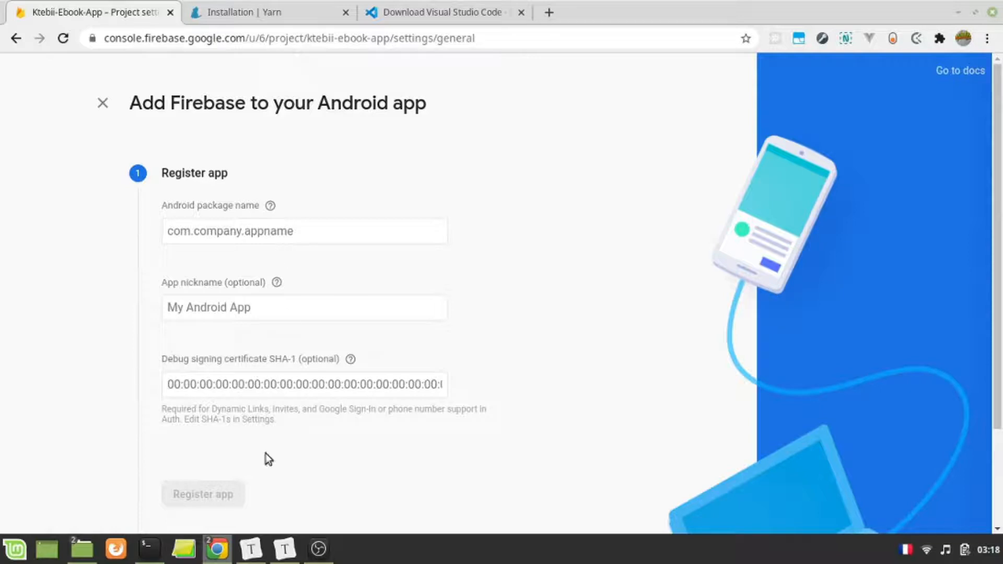
left_click(149, 548)
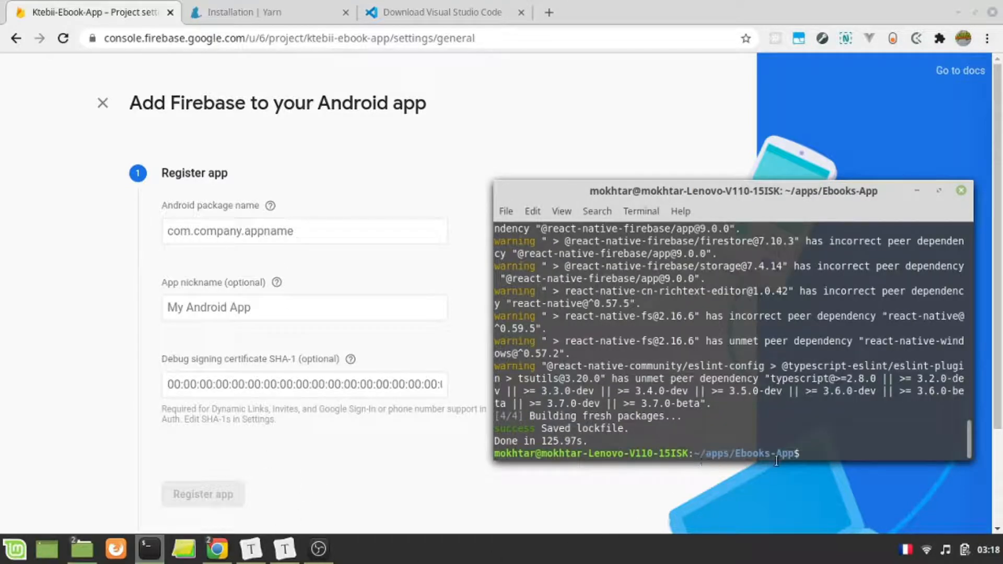
type("clear")
key("Return")
type("code .")
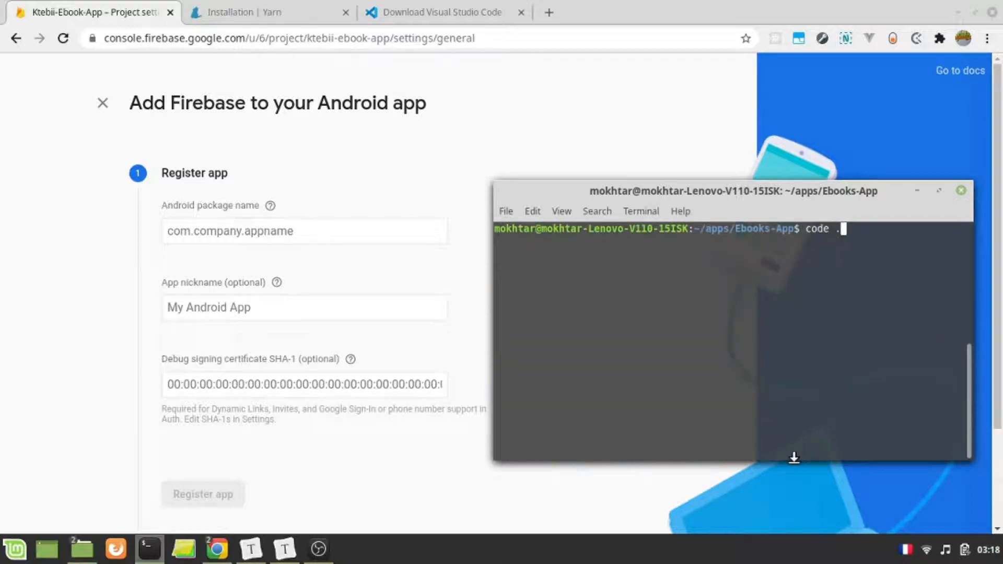
key("Return")
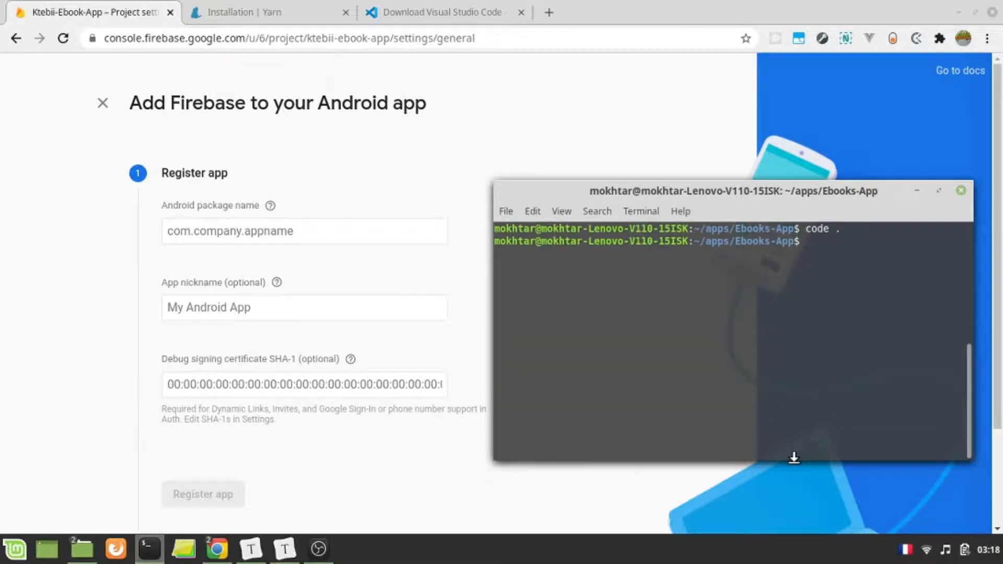
left_click(855, 279)
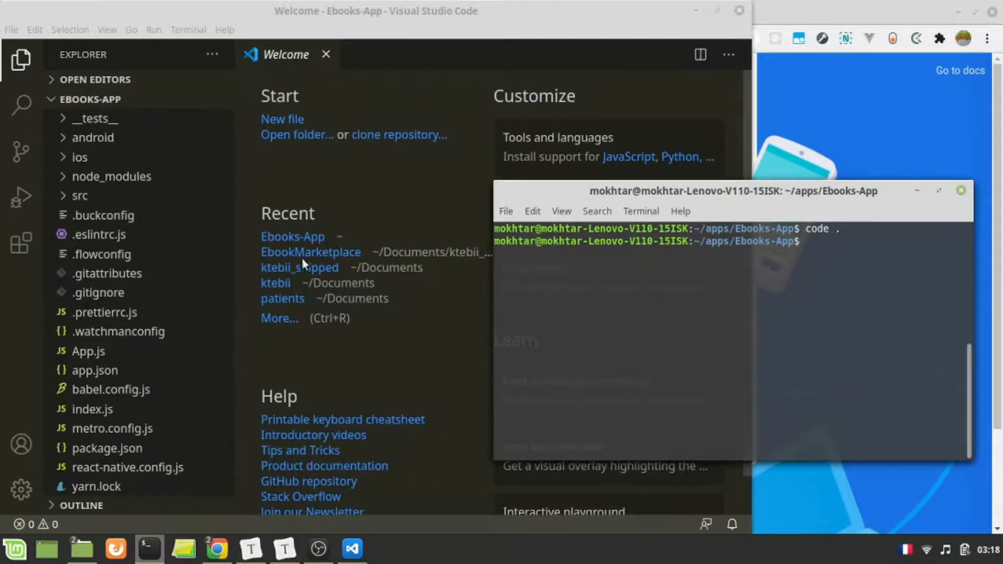
left_click(377, 236)
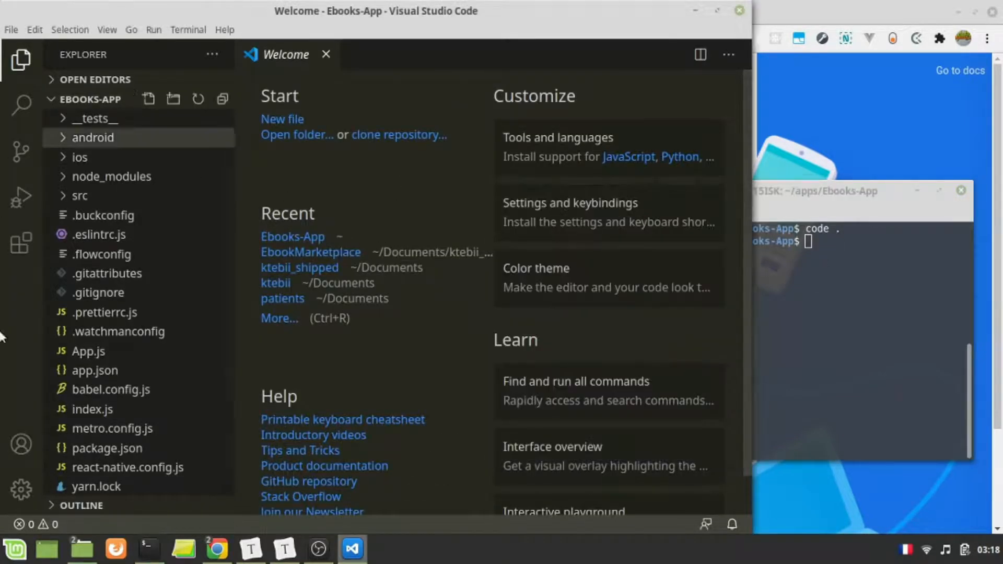
- Show the Visual Studio Code download page in the browser, restore the Firebase page and return to the Ebooks-App editor
key("alt+Tab")
left_click(434, 11)
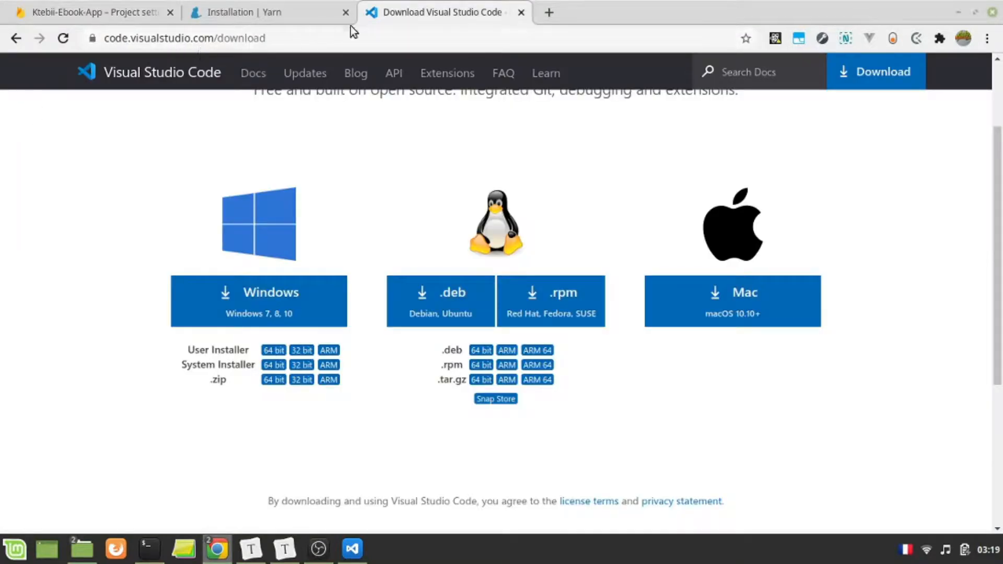
left_click(107, 7)
key("alt+Tab")
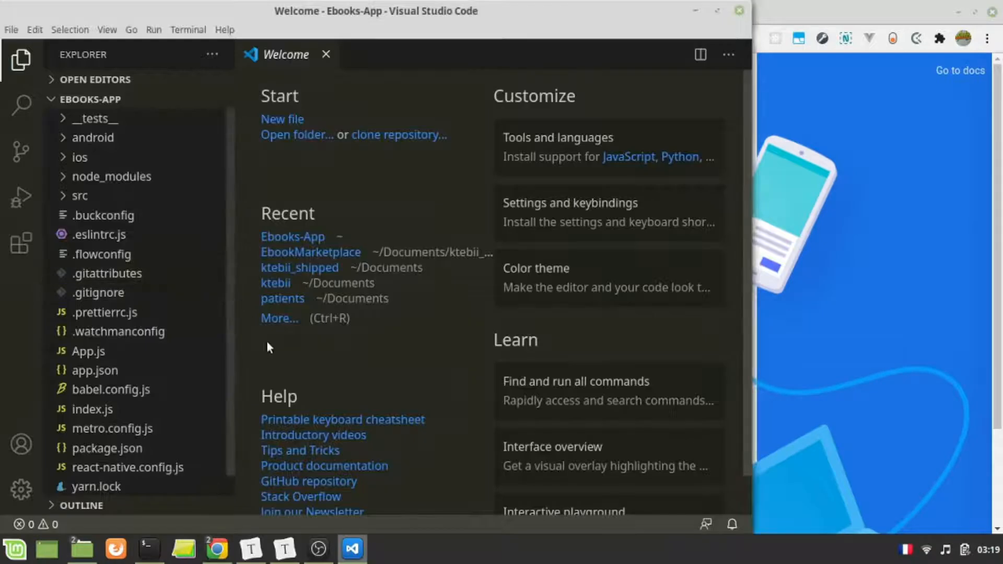
scroll(157, 318, "down", 1)
scroll(139, 329, "up", 1)
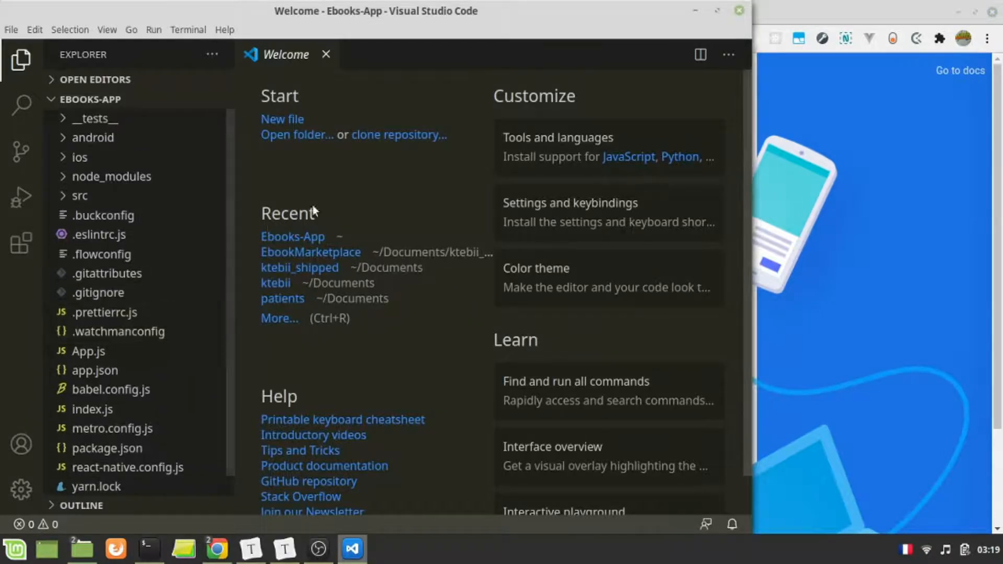
- Maximize the editor, expand android/app/src/main/java and widen the file tree to read the full com/ebookmarketplace package path
left_click(716, 10)
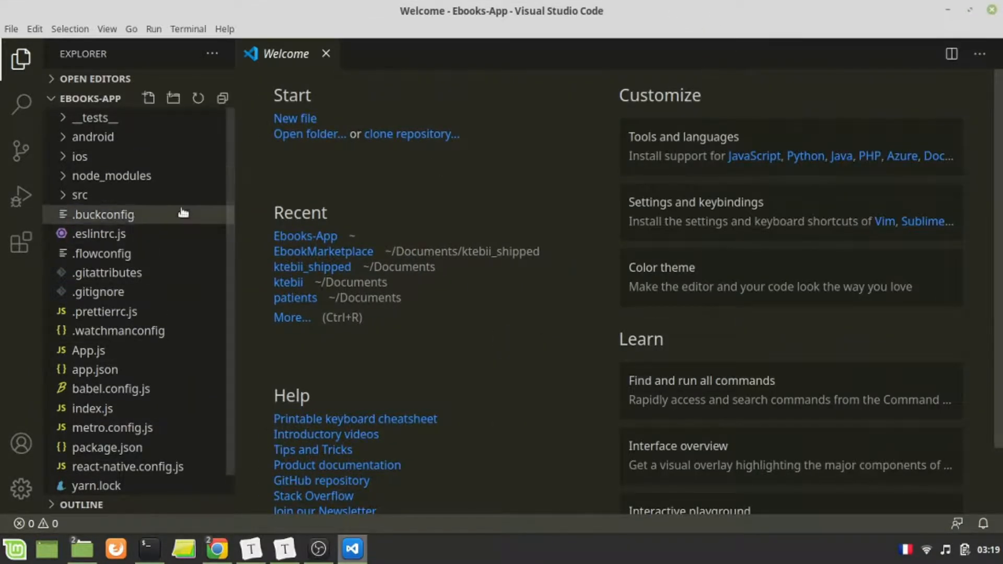
left_click(102, 142)
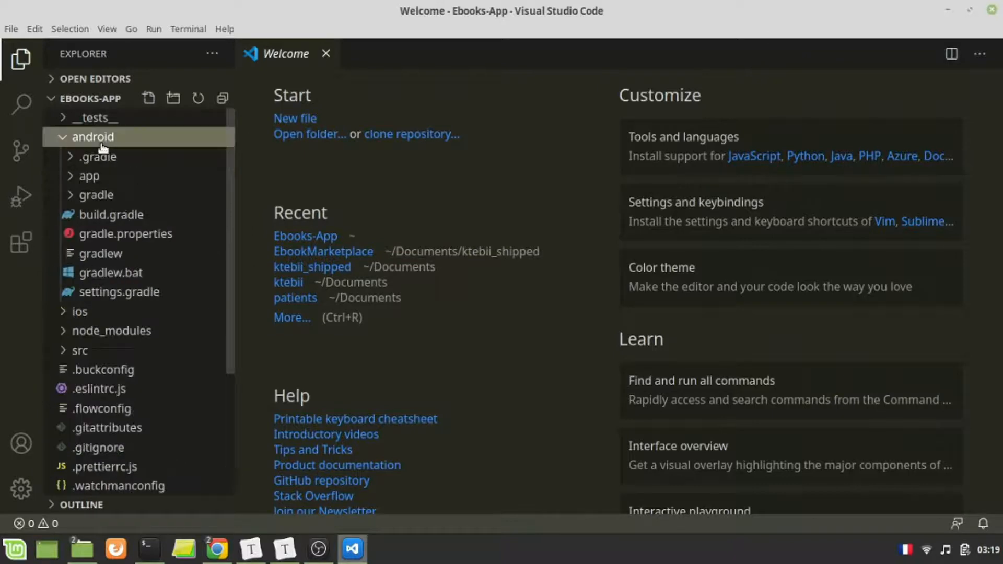
left_click(127, 180)
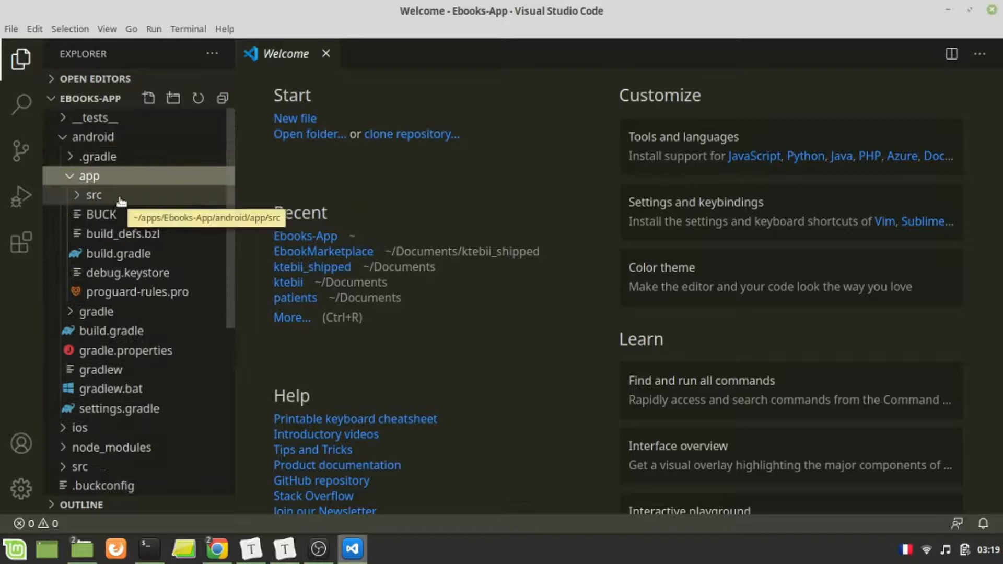
left_click(122, 197)
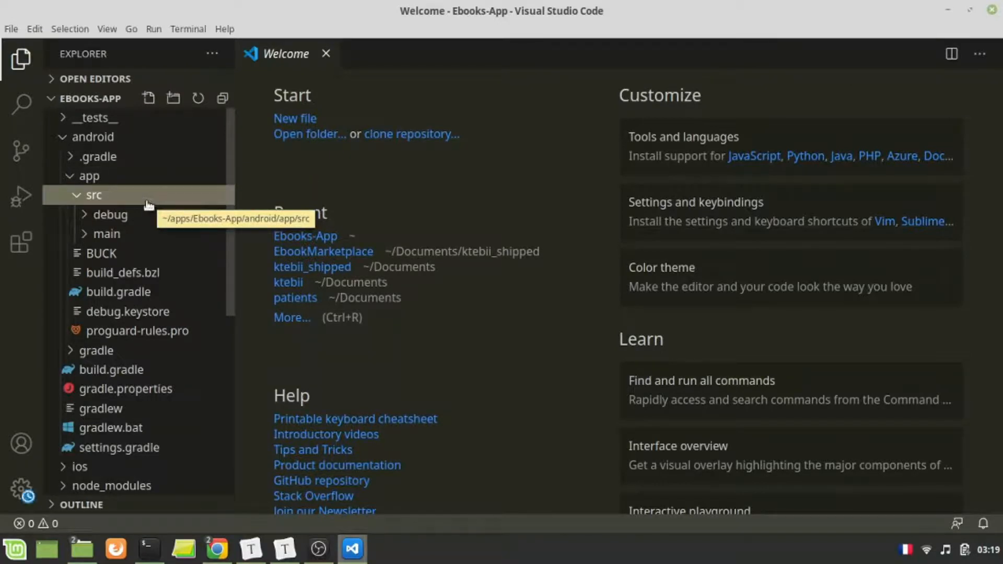
left_click(114, 234)
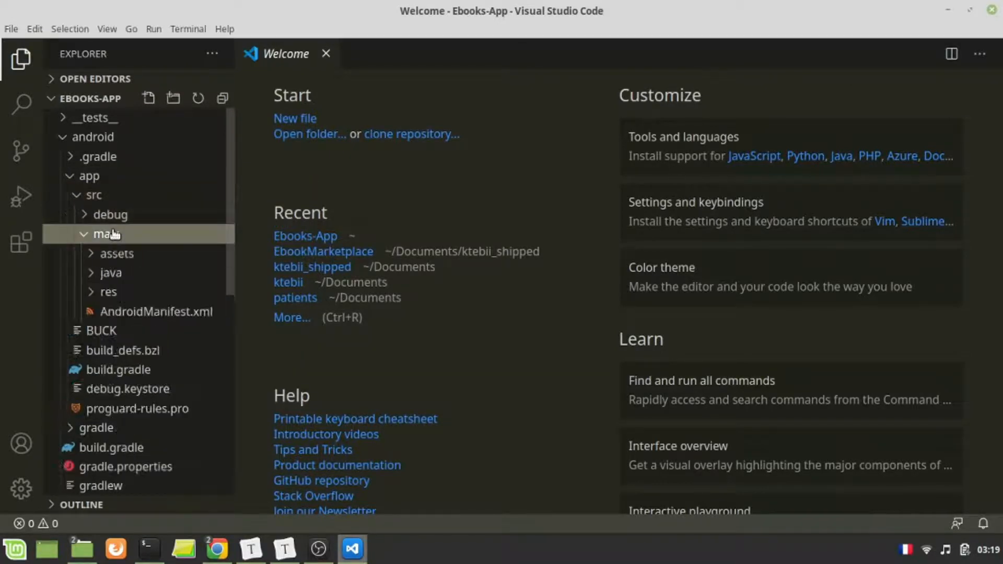
left_click(151, 273)
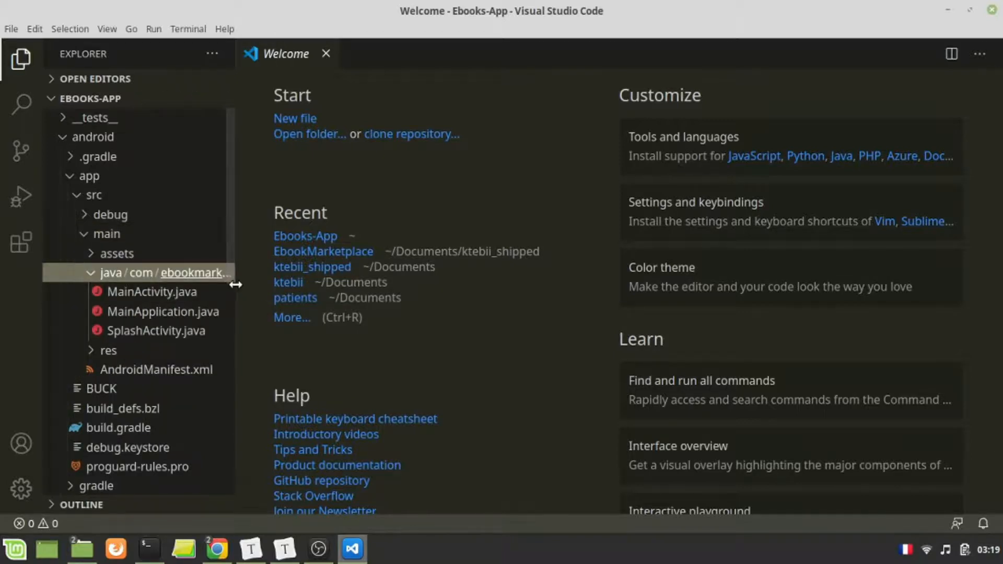
left_click_drag(233, 283, 288, 289)
left_click(140, 273)
left_click(182, 274)
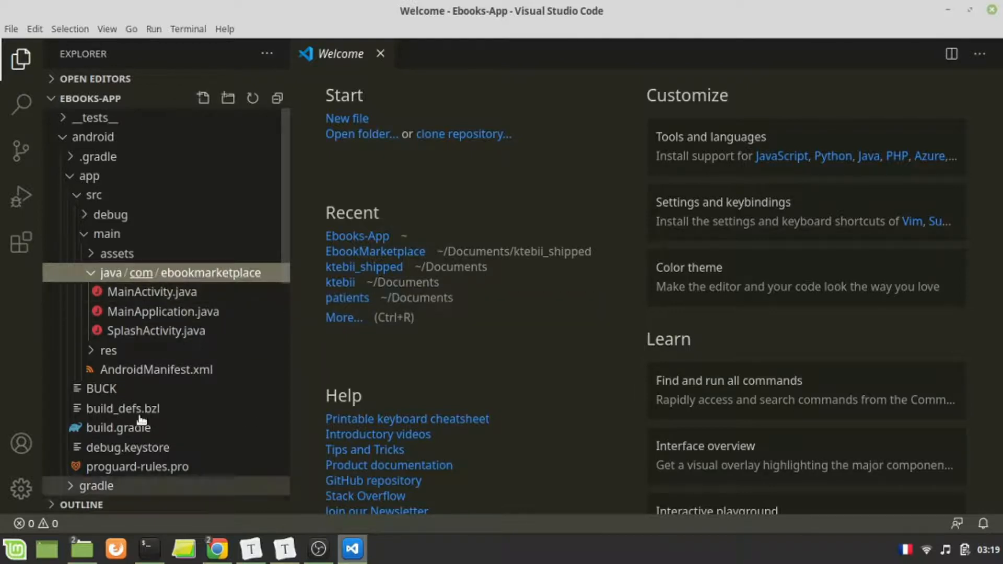
- Switch to the Firebase page in Chrome and enter com.ebookmarketplace as the Android package name
mouse_move(217, 548)
left_click(302, 476)
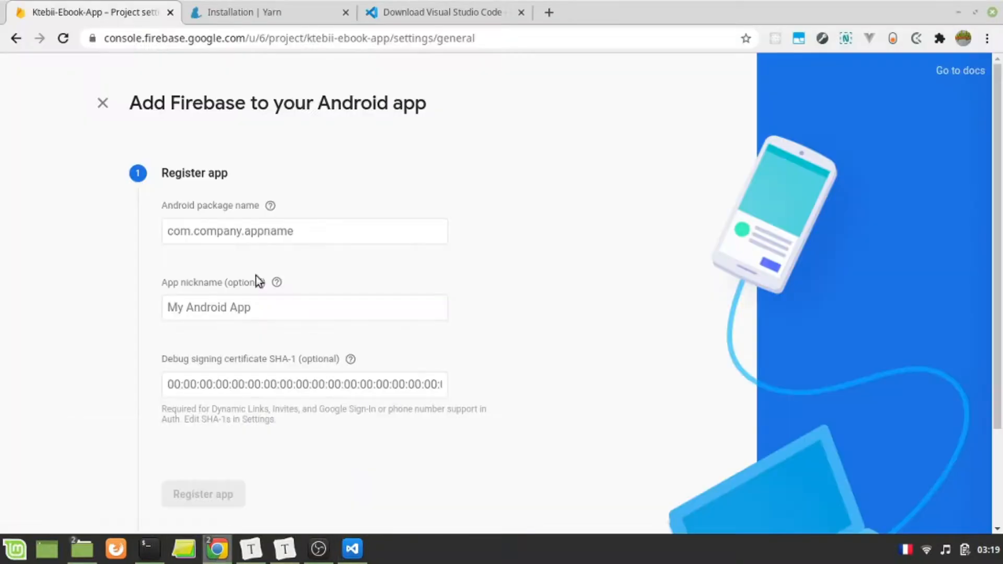
left_click(240, 232)
type("com")
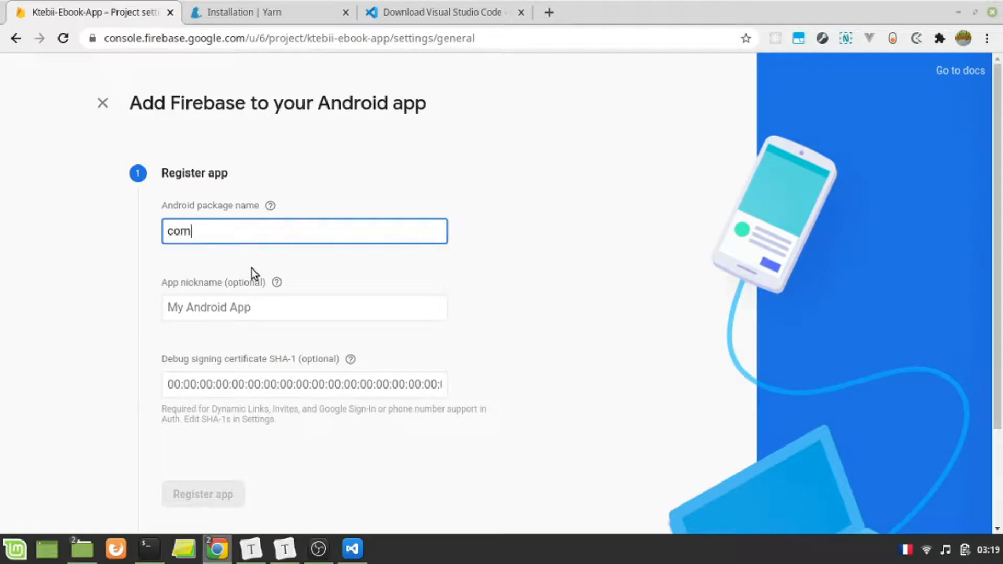
type(".ebookmarketplace")
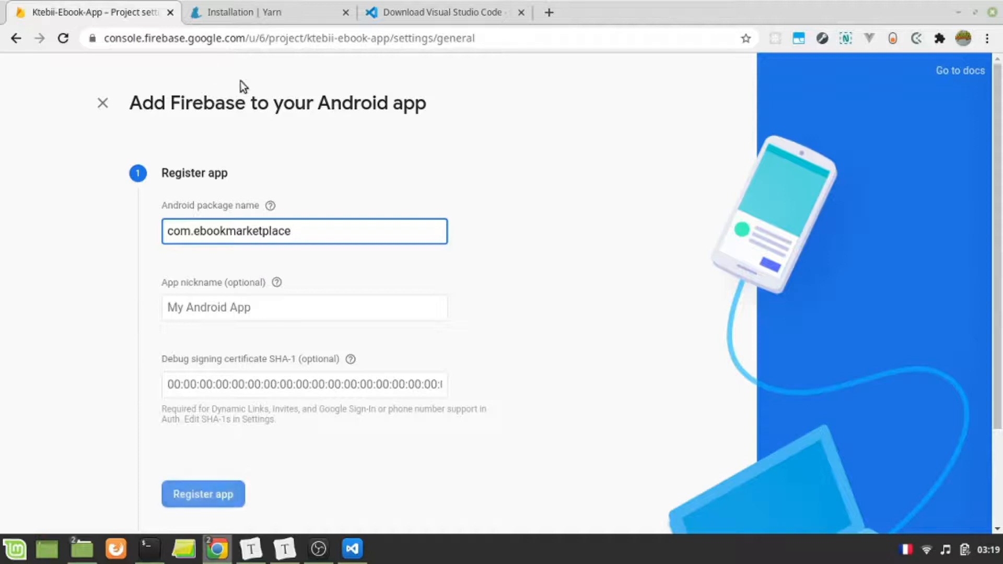
- Select com.ebookmarketplace in the package line of MainActivity.java in Visual Studio Code and use it as the Android package name in Firebase
key("alt+Tab")
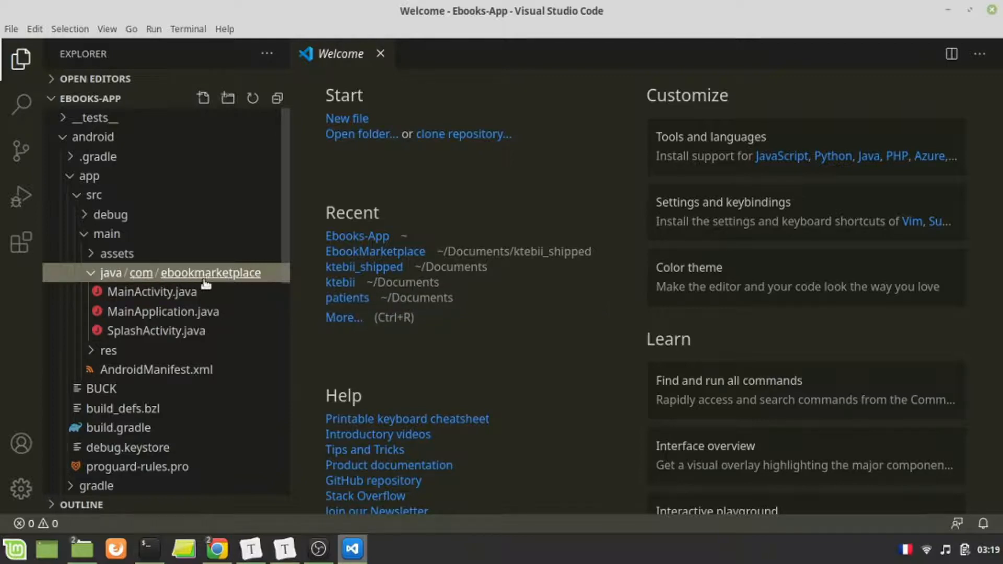
left_click(162, 293)
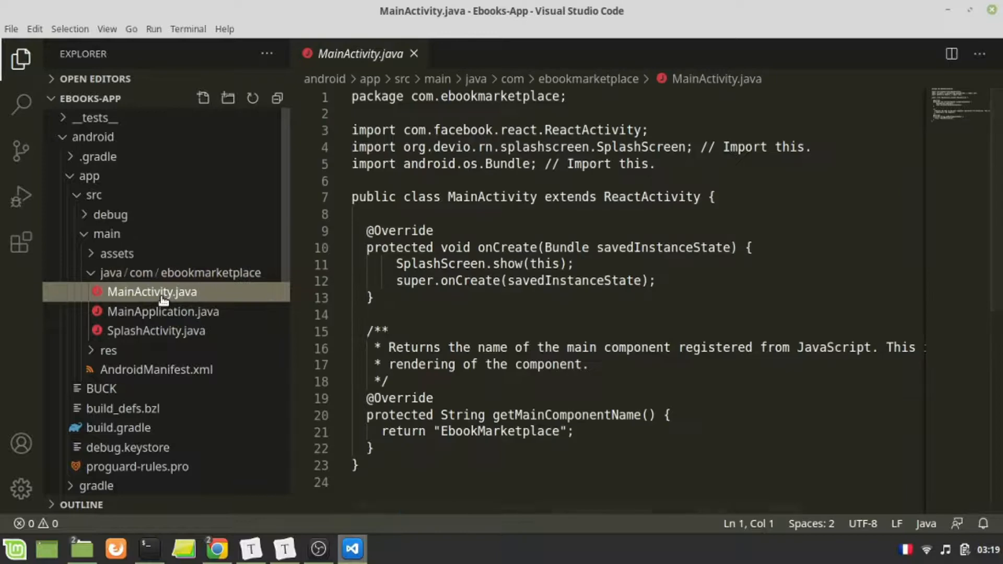
left_click_drag(412, 96, 559, 98)
key("ctrl+c")
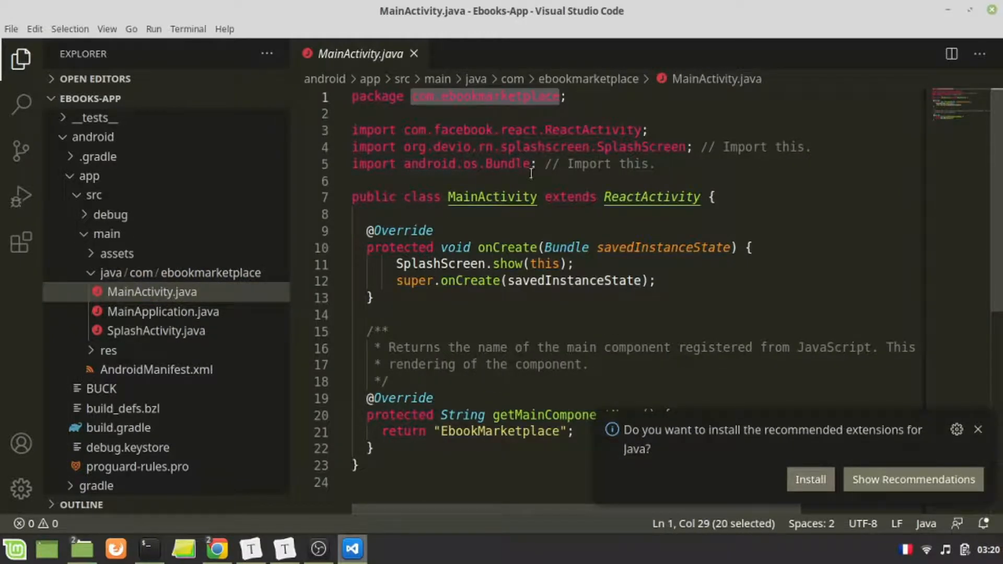
key("alt+Tab")
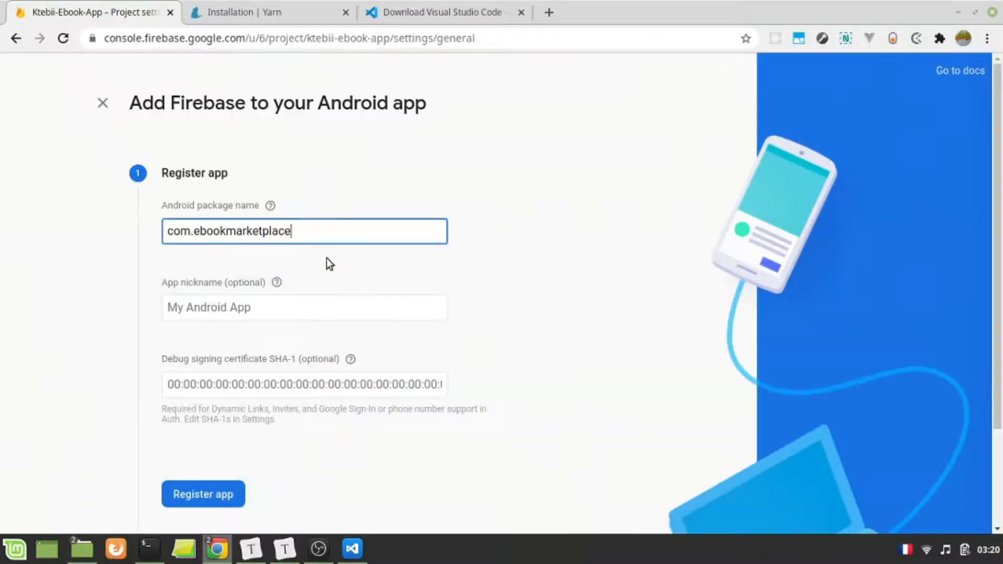
key("ctrl+a")
key("ctrl+v")
- Leave the app nickname and debug signing certificate SHA-1 empty and register the Android app
left_click(202, 302)
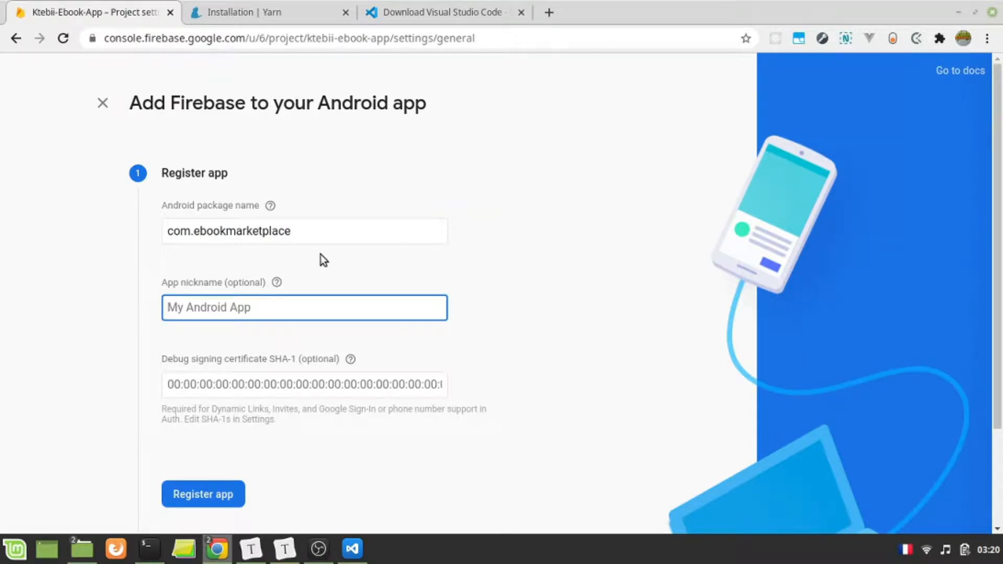
scroll(321, 255, "down", 1)
left_click(246, 347)
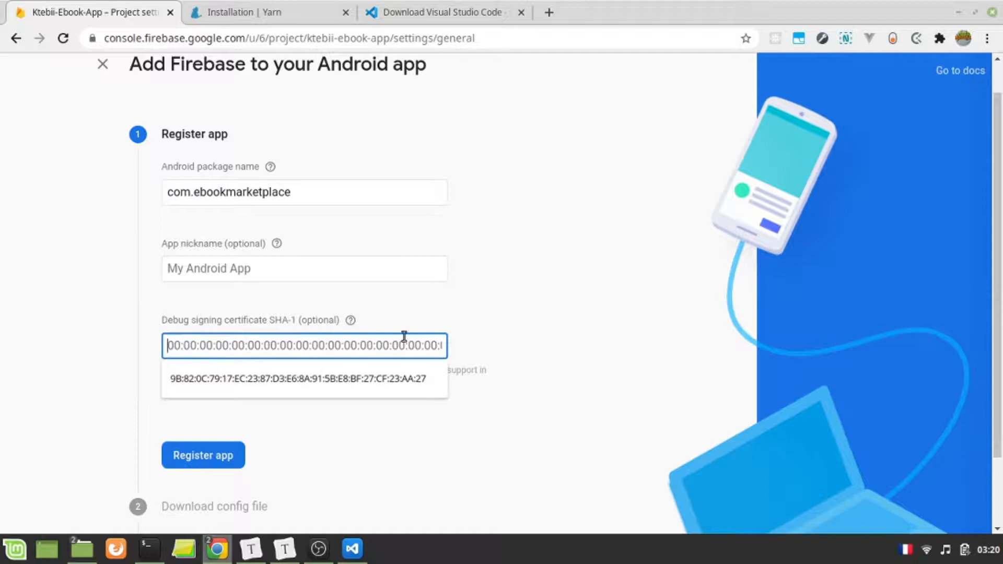
scroll(358, 375, "down", 2)
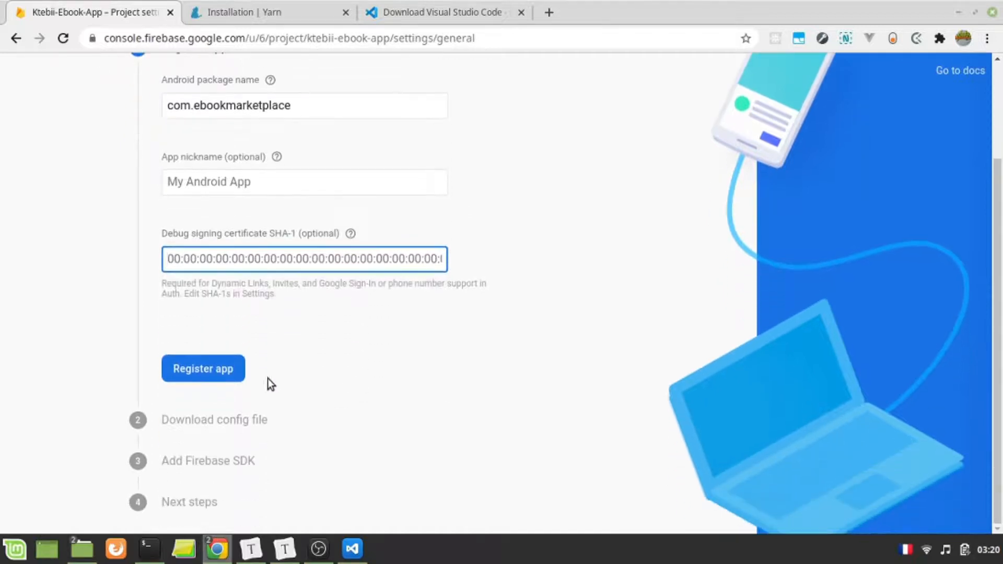
left_click(203, 369)
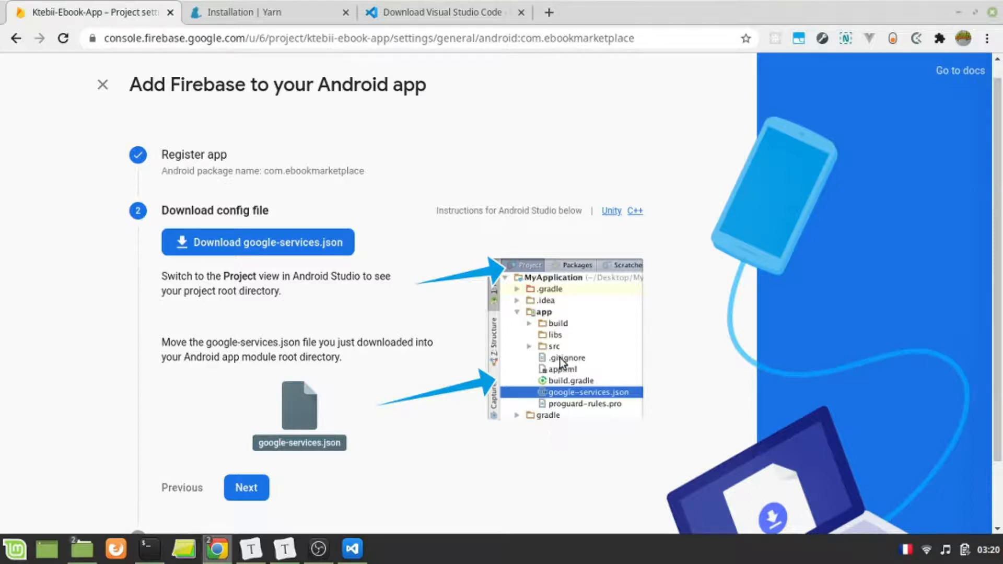
- Download the google-services.json config file, show it in the Downloads folder and copy google-services (2).json
left_click(307, 247)
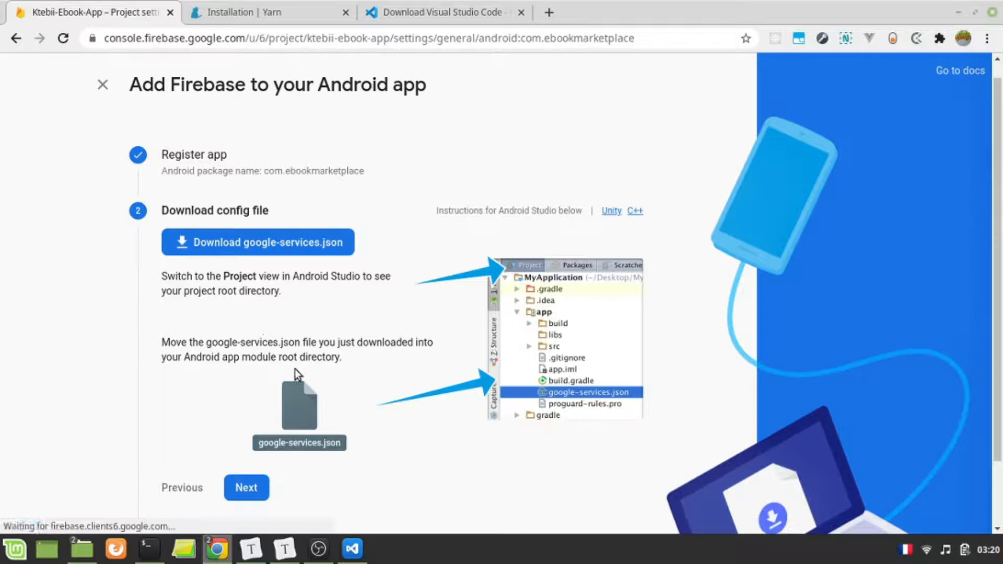
left_click(158, 517)
left_click(234, 459)
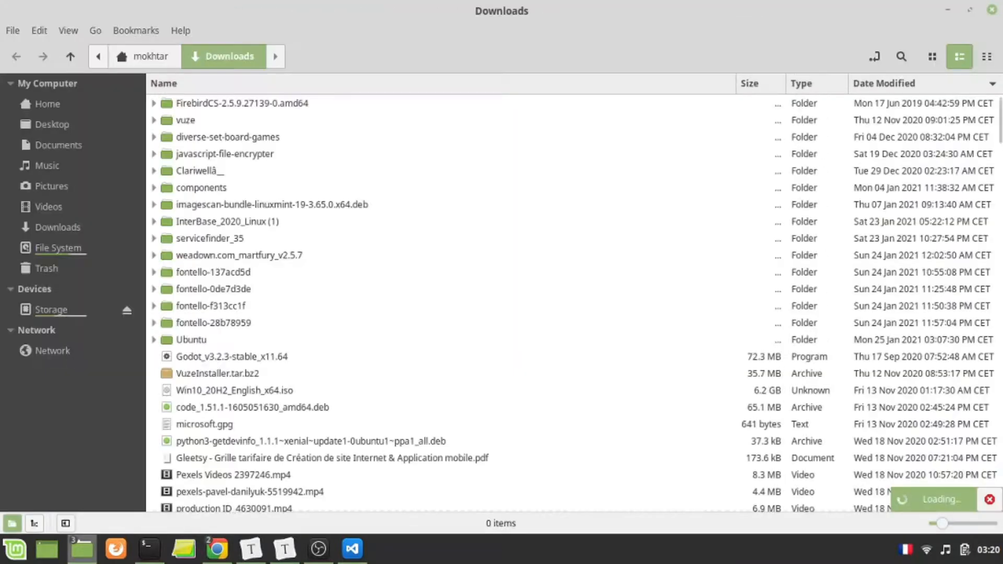
key("ctrl+c")
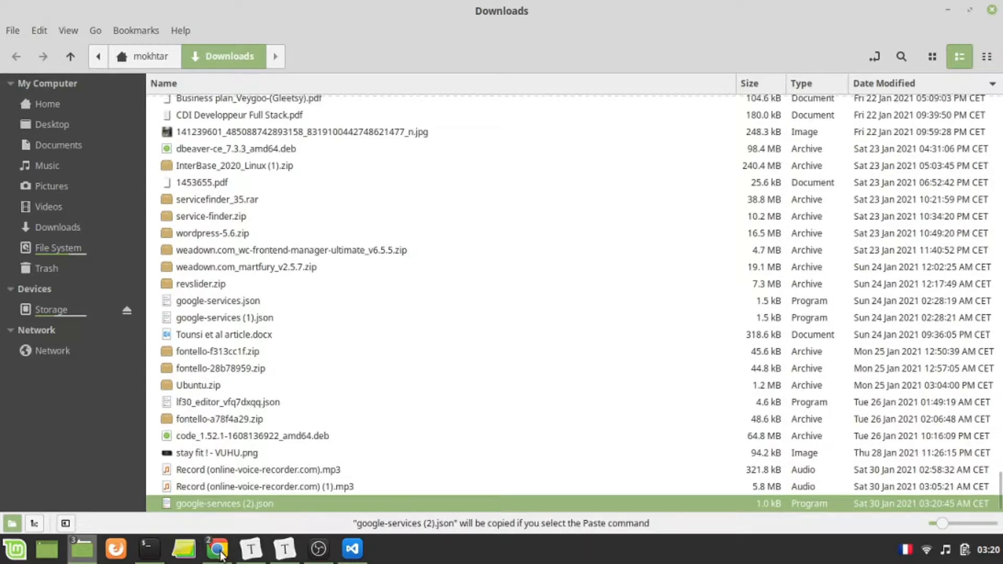
left_click(947, 9)
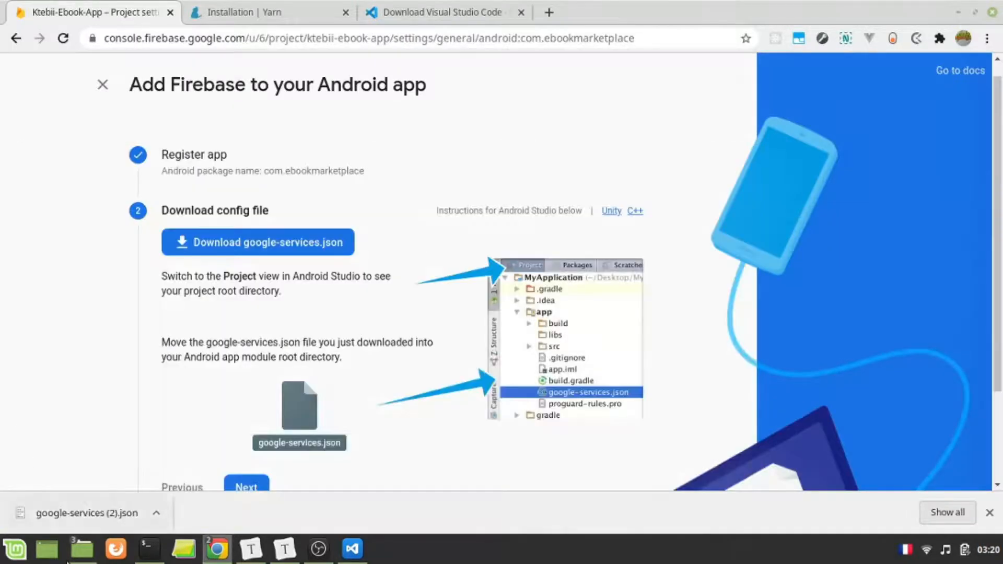
- Switch to the Ebooks-App file manager window, go to android/app, show it as a list and paste the copied google-services (2).json there
mouse_move(82, 549)
left_click(146, 483)
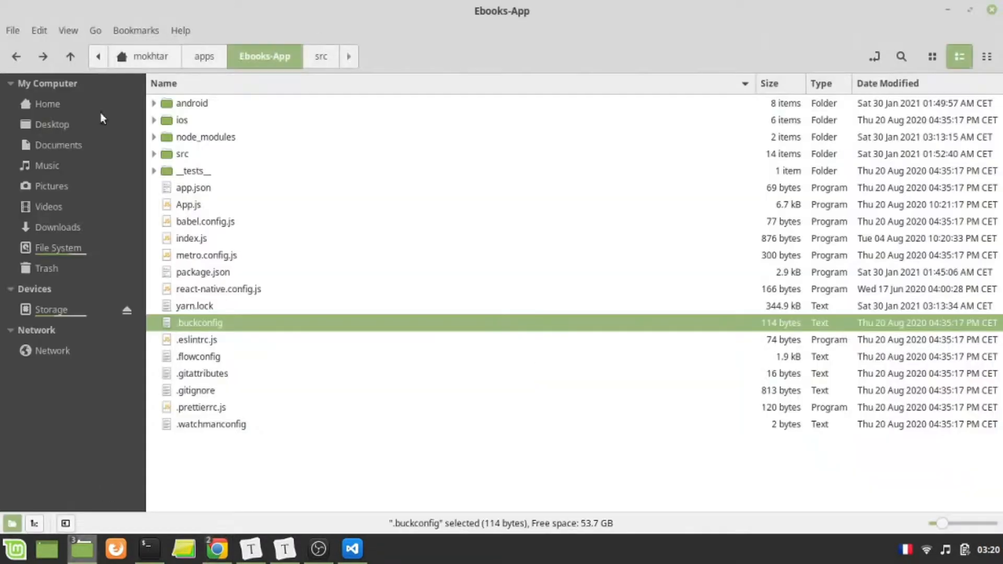
double_click(207, 103)
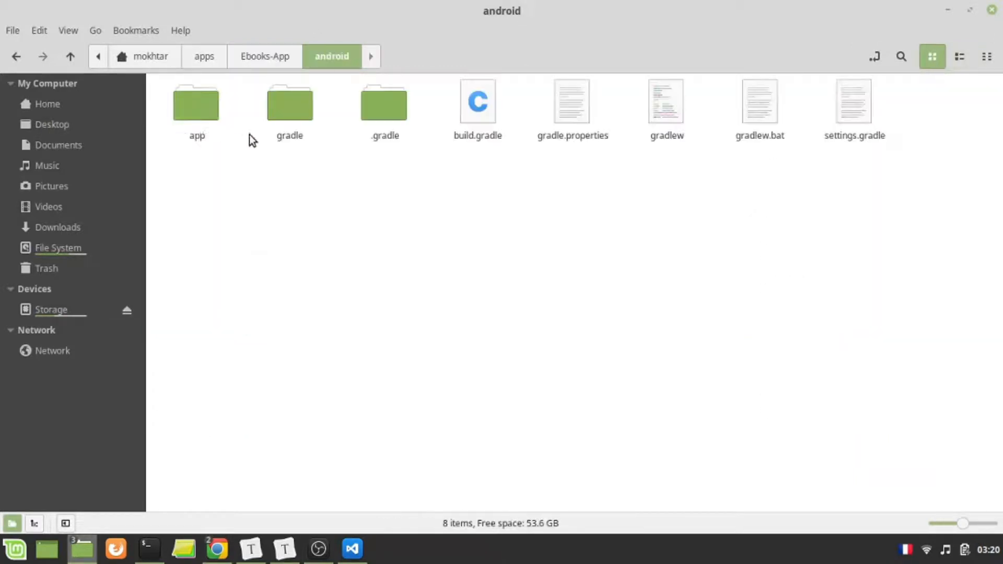
double_click(199, 111)
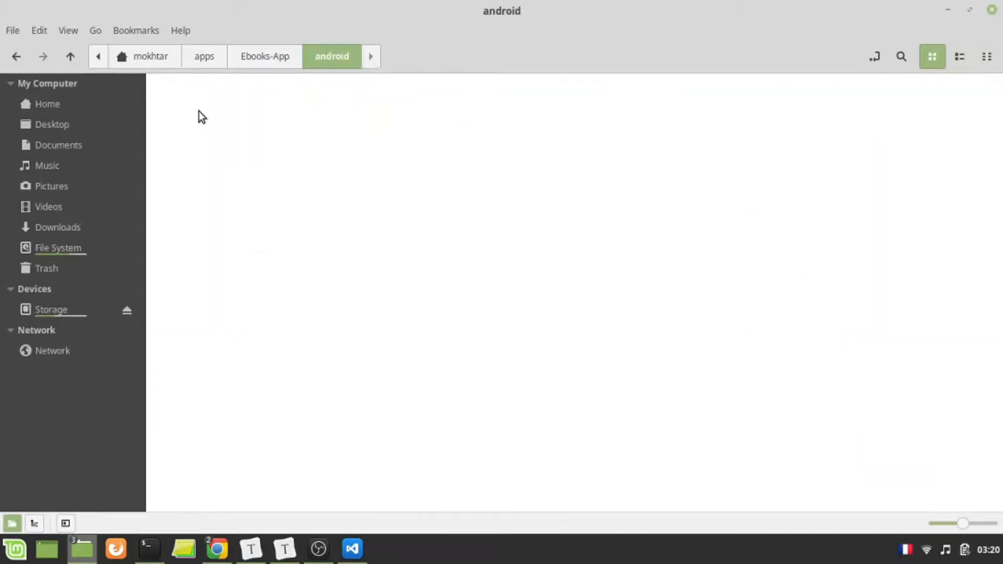
left_click(959, 58)
key("ctrl+v")
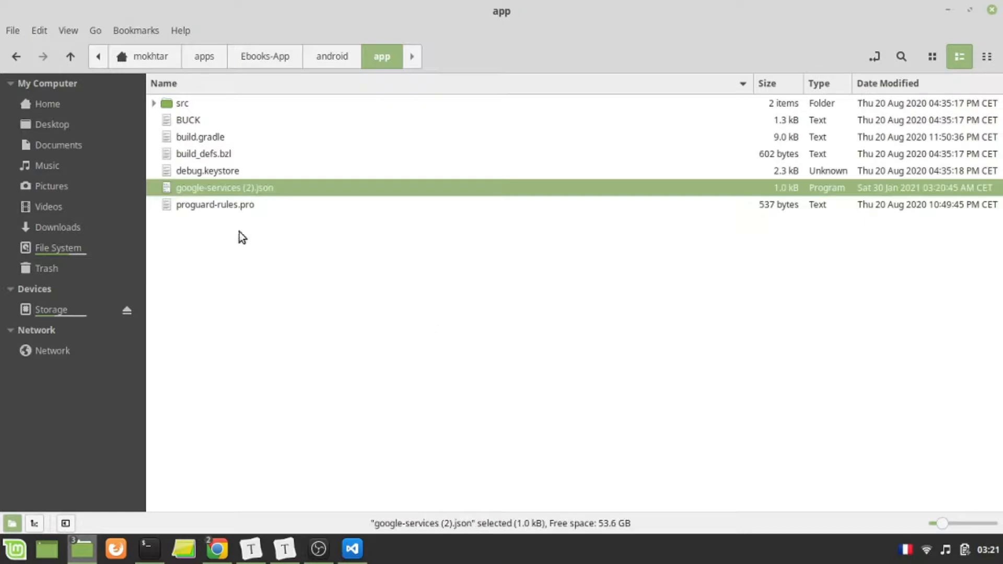
- Rename the pasted google-services (2).json file in the app folder to google-services.json
right_click(254, 190)
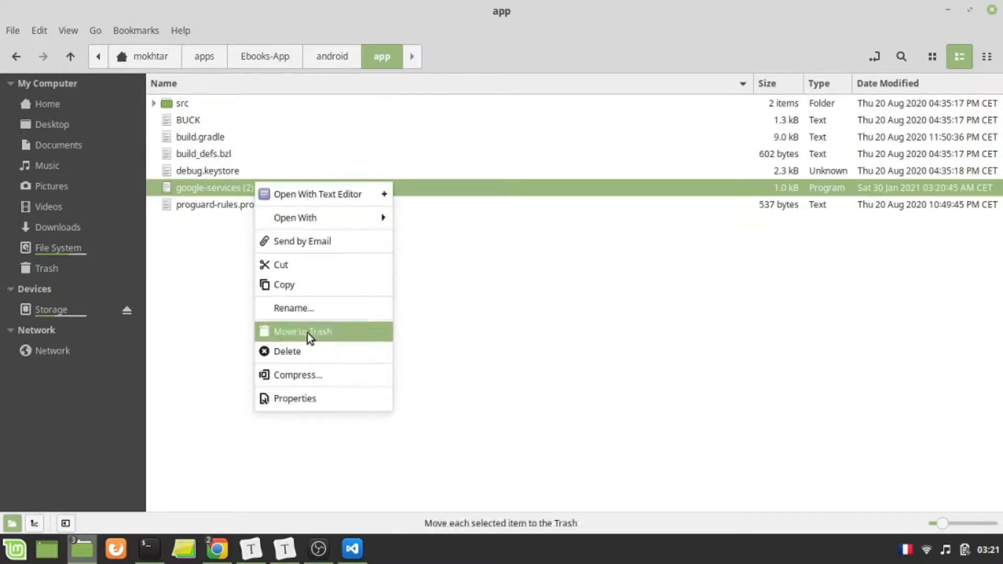
left_click(307, 308)
key("Right")
key("BackSpace")
key("BackSpace")
key("BackSpace")
key("BackSpace")
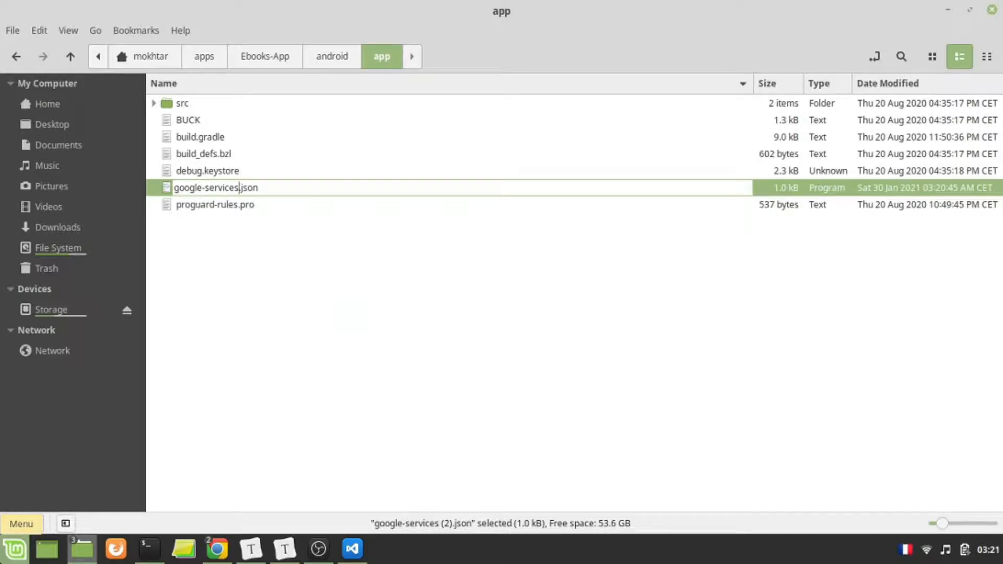
key("Return")
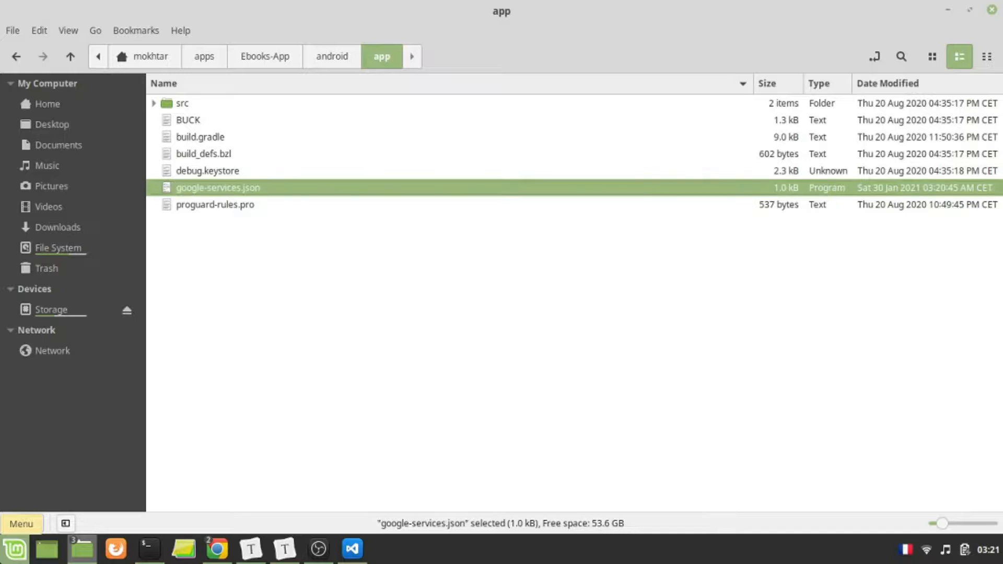
- Switch to the Firebase page in Chrome, advance to Add Firebase SDK and review the project-level build.gradle instructions
left_click(217, 548)
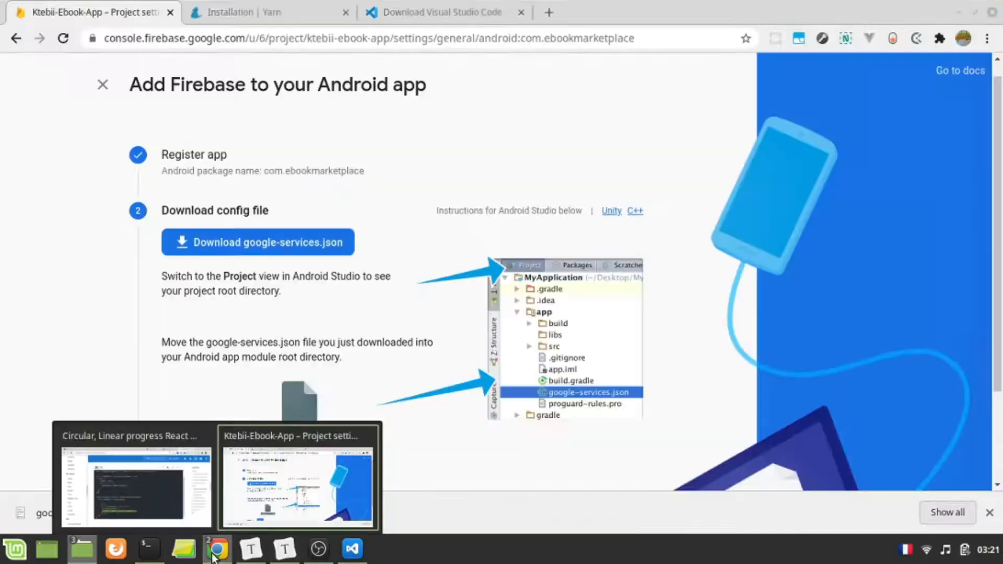
left_click(303, 483)
scroll(303, 315, "down", 2)
left_click(246, 371)
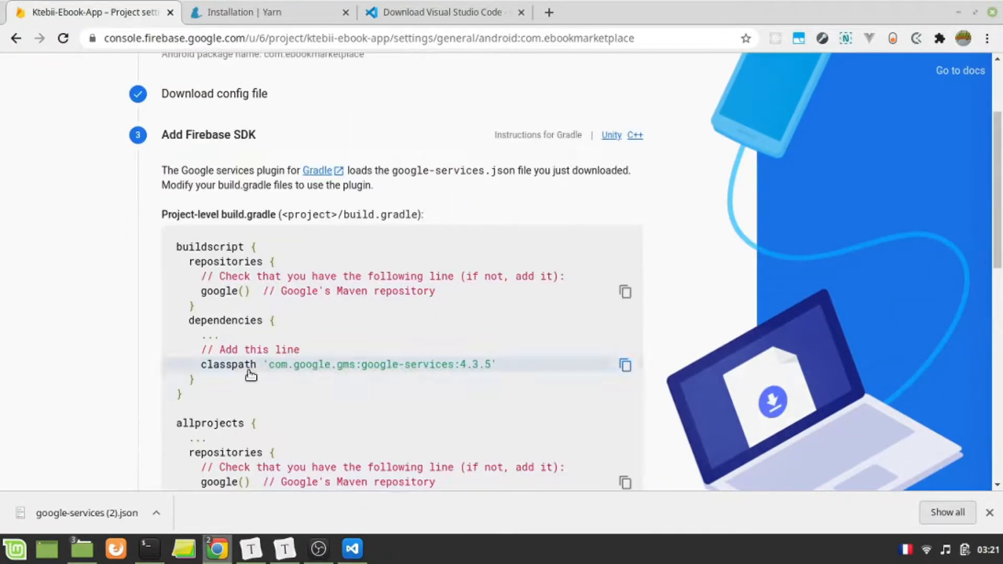
scroll(405, 344, "down", 3)
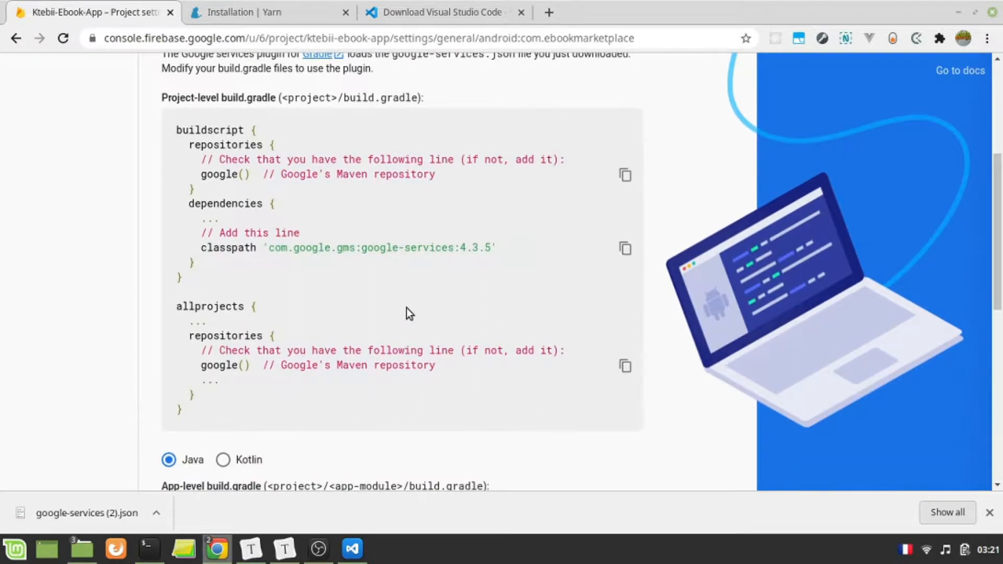
scroll(406, 308, "up", 2)
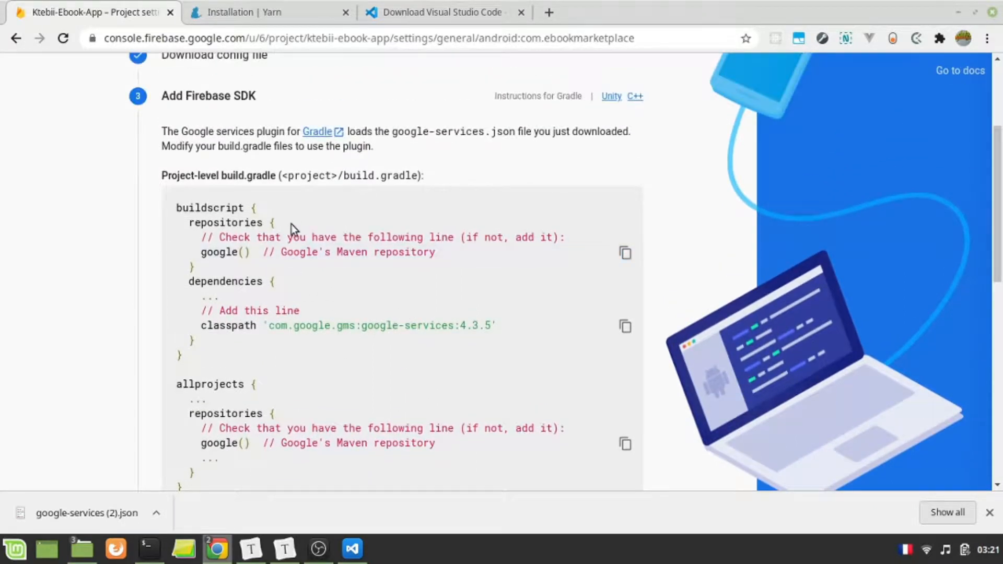
scroll(375, 284, "down", 3)
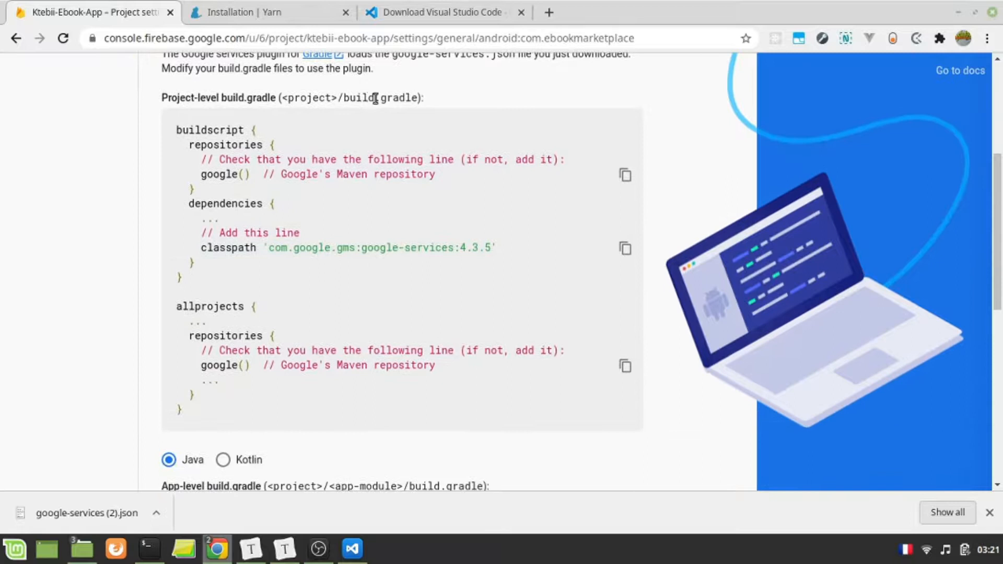
scroll(374, 116, "up", 3)
- Switch to Visual Studio Code, collapse the app folder, open android/build.gradle and dismiss the Java extension recommendation
left_click(352, 549)
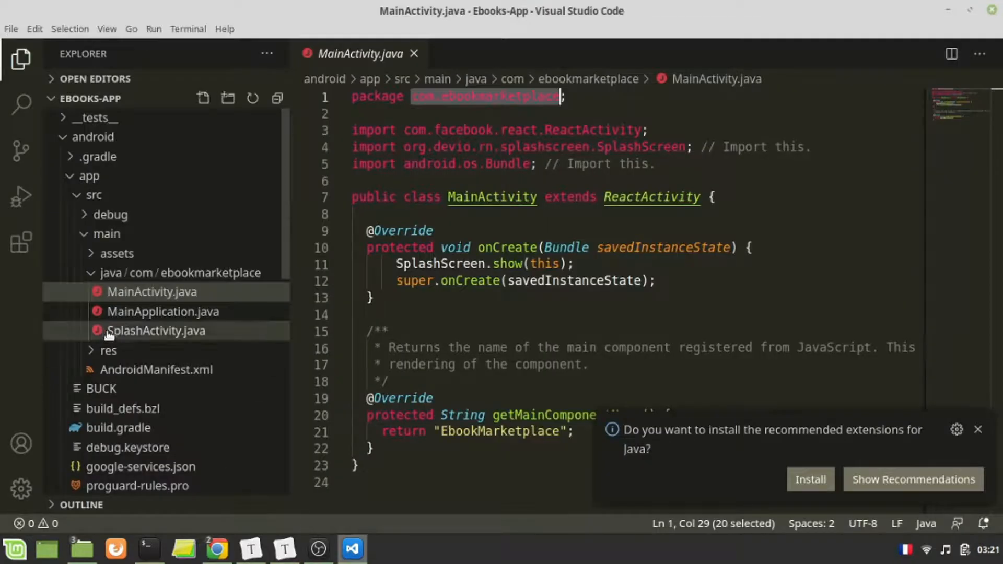
left_click(88, 235)
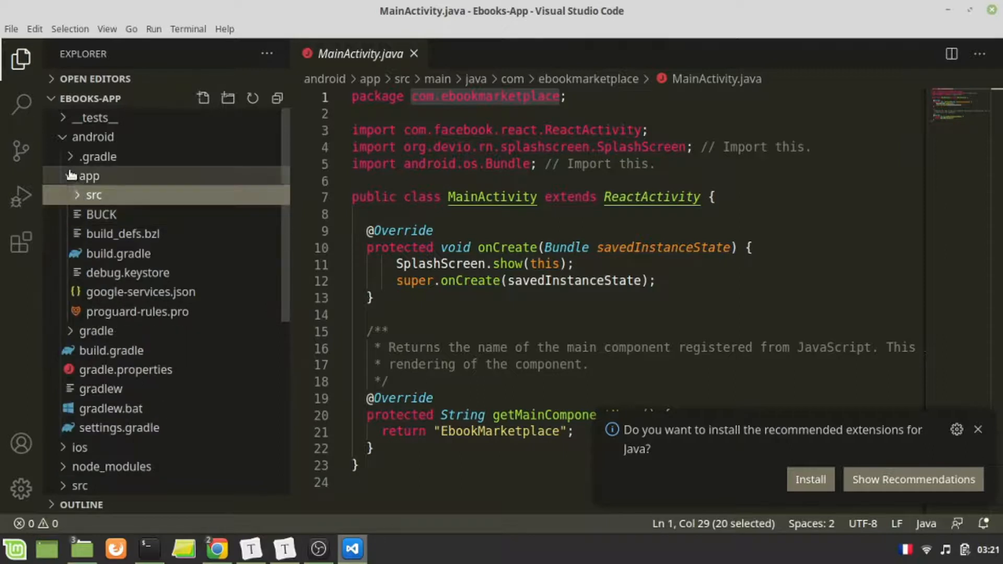
left_click(88, 176)
key("alt+Tab")
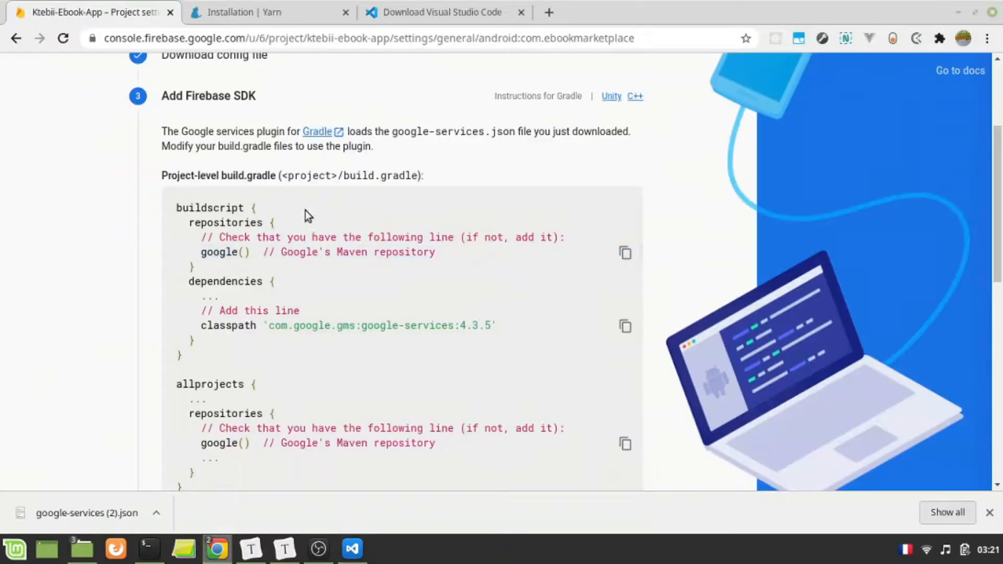
key("alt+Tab")
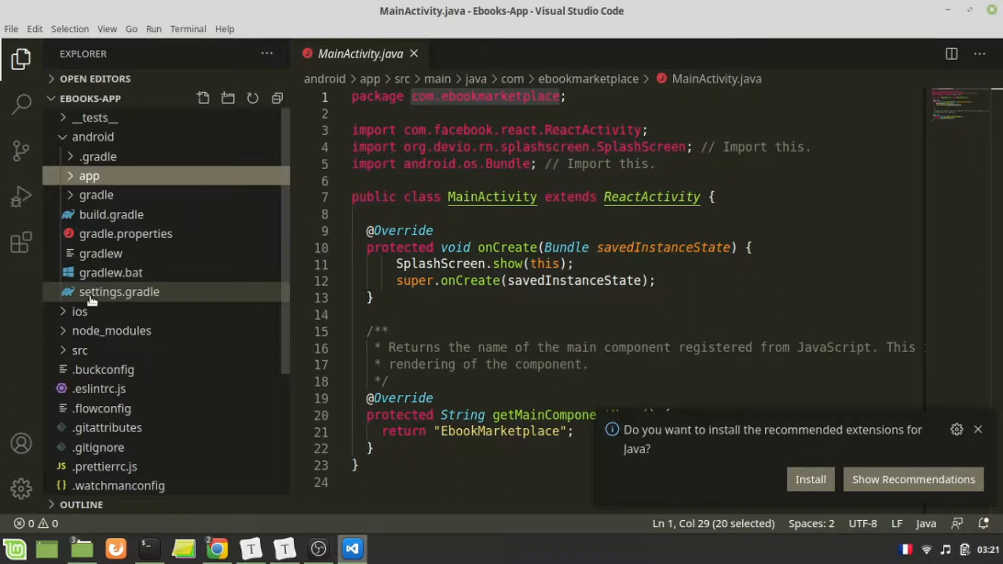
left_click(111, 215)
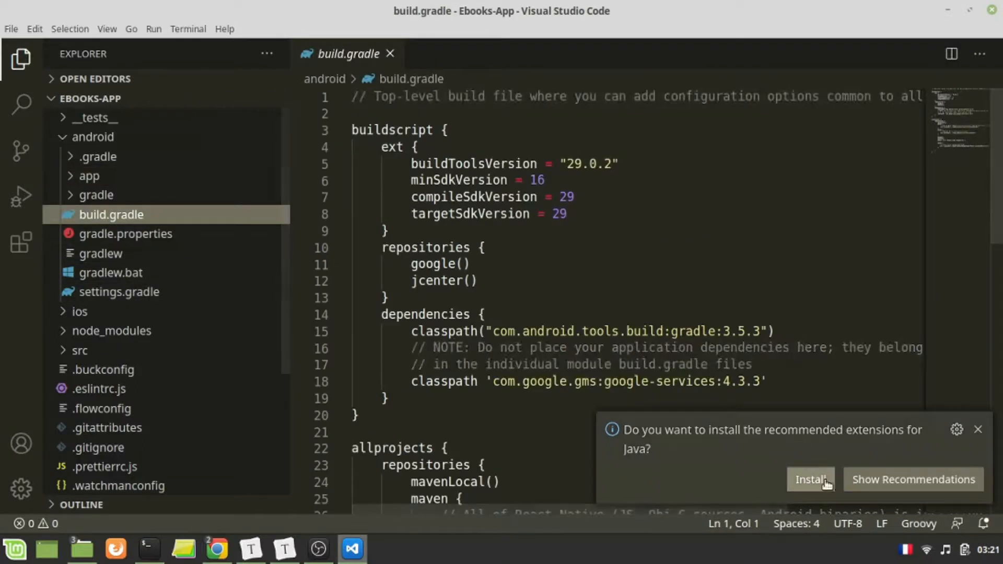
left_click(977, 430)
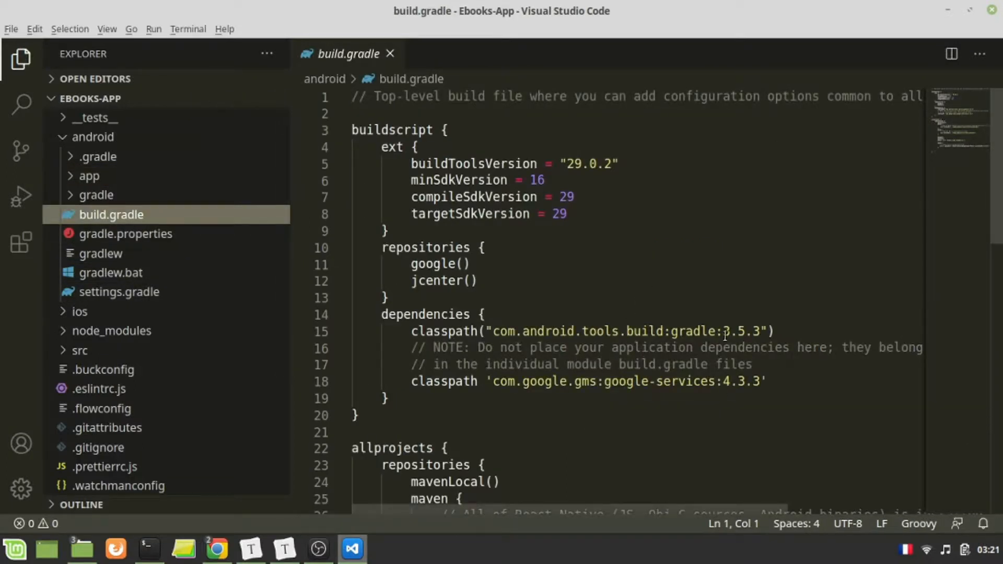
- Check the com.google.gms:google-services classpath line in the buildscript dependencies of build.gradle
left_click(783, 382)
scroll(756, 332, "down", 2)
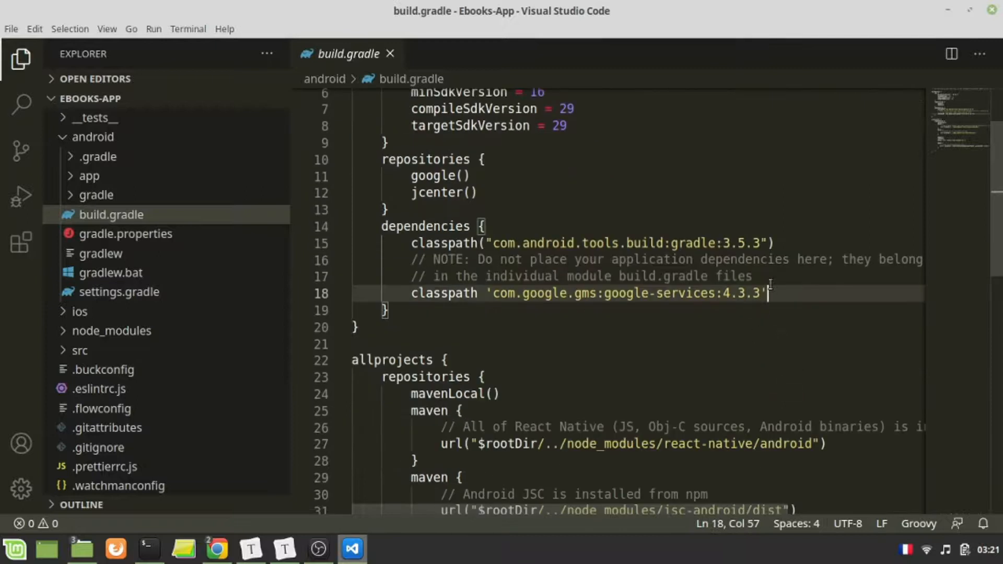
left_click_drag(770, 284, 341, 302)
left_click(752, 311)
left_click(786, 282)
- Switch to the Firebase page in Chrome and read through the remaining project-level and app-level build.gradle instructions
key("alt+Tab")
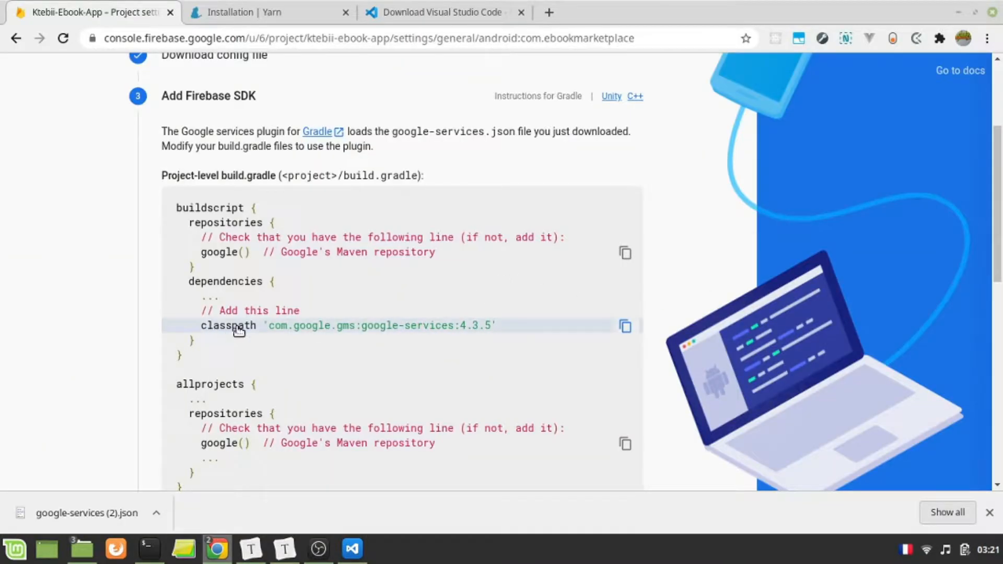
scroll(274, 403, "down", 1)
scroll(405, 244, "down", 3)
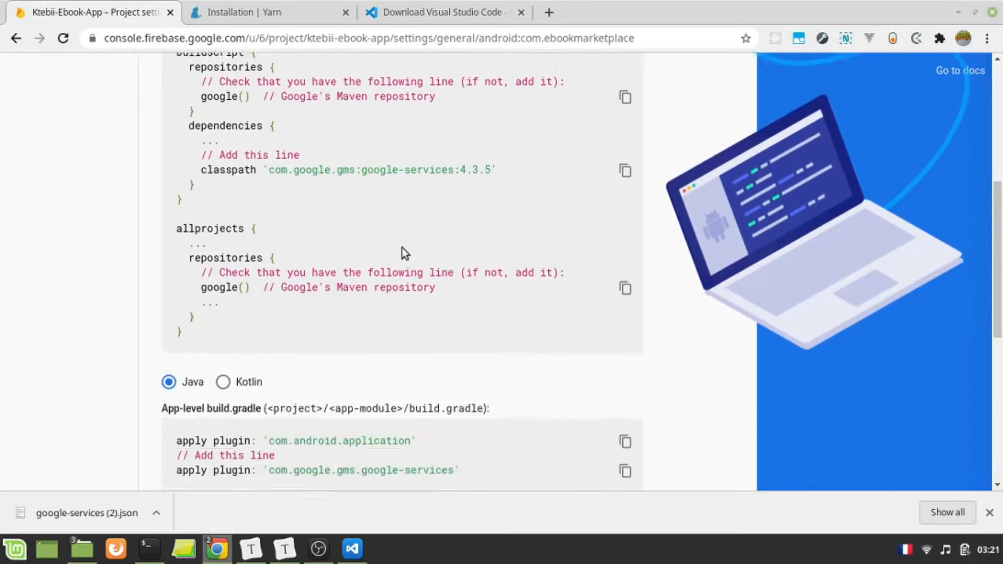
scroll(402, 247, "down", 3)
scroll(403, 250, "down", 4)
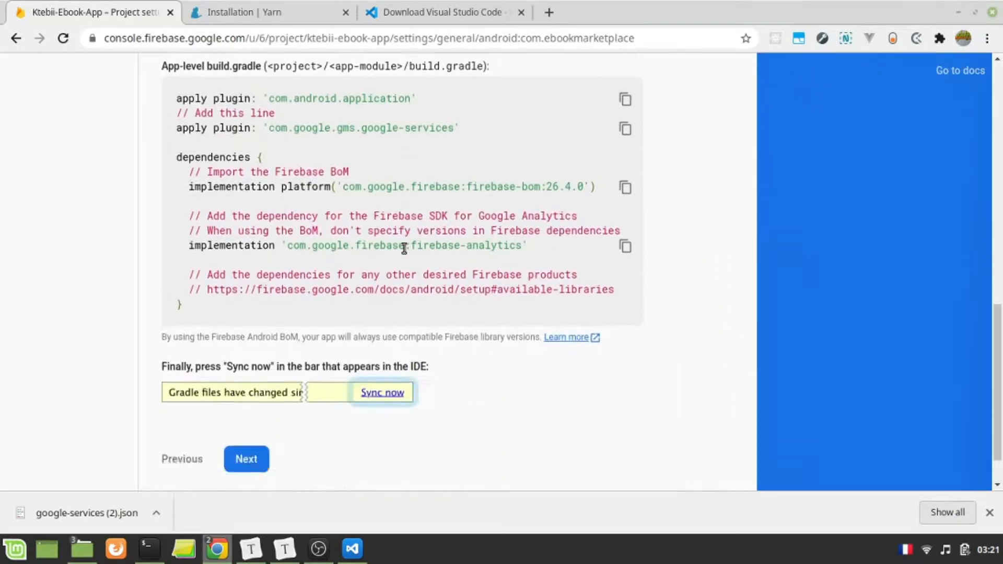
scroll(406, 250, "up", 3)
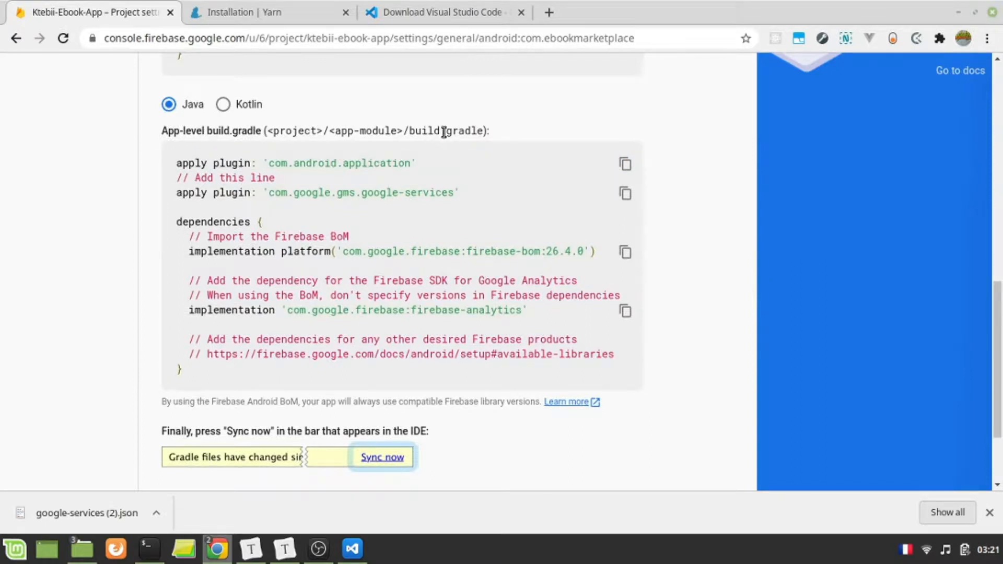
scroll(440, 139, "up", 2)
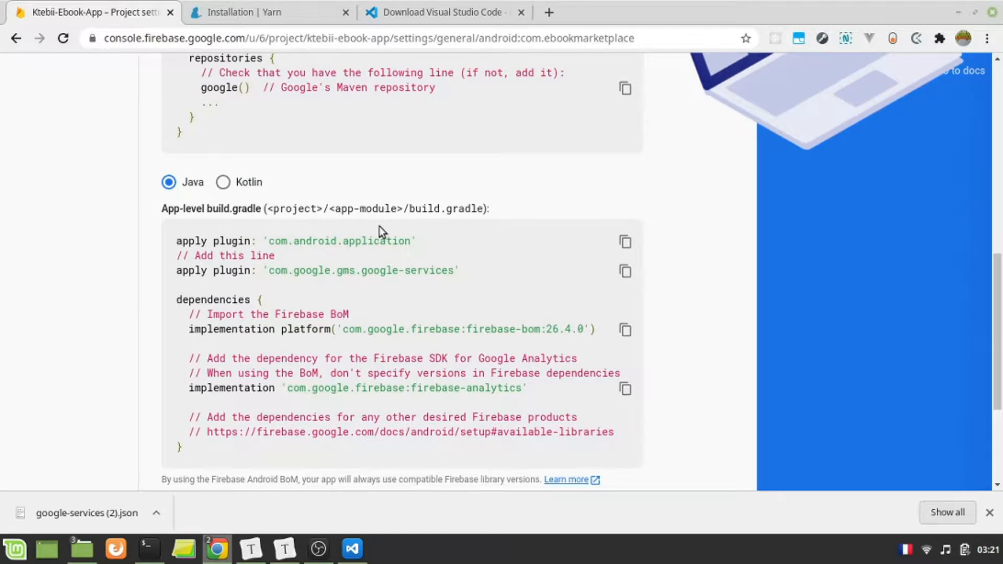
scroll(140, 299, "down", 4)
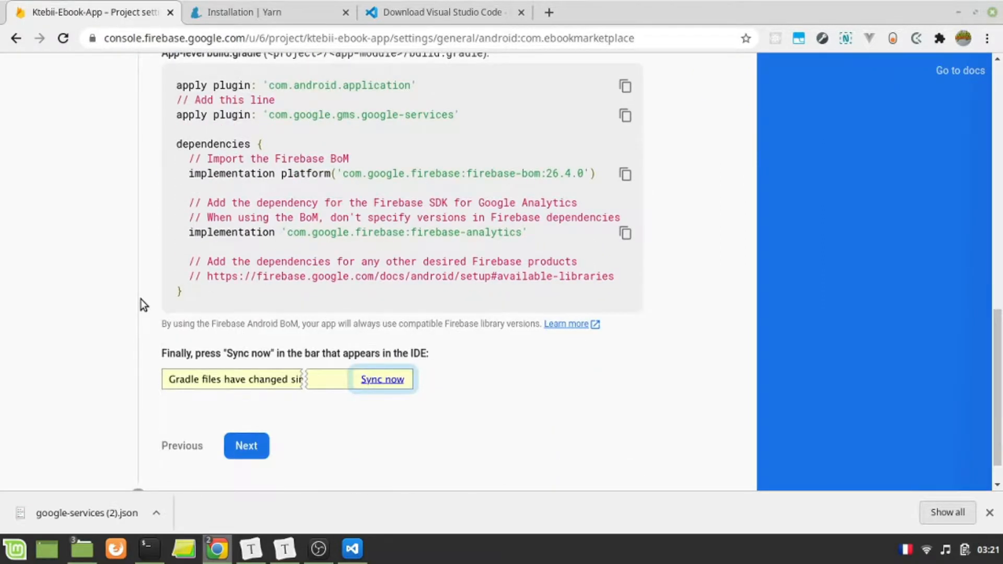
- Complete the Add Firebase SDK stage, continue to the console and look over the project settings with the registered Android app
scroll(112, 302, "down", 1)
left_click(252, 415)
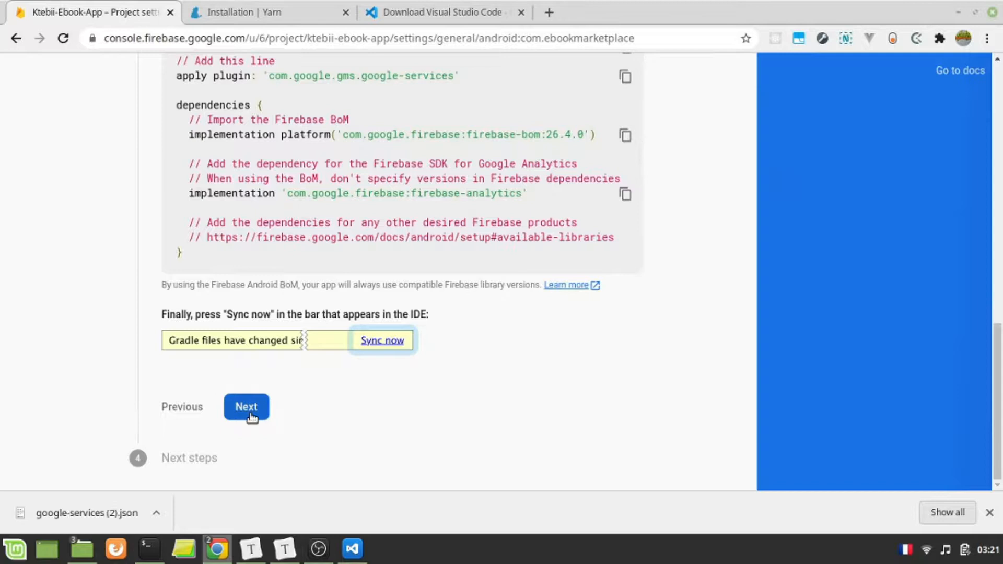
left_click(291, 441)
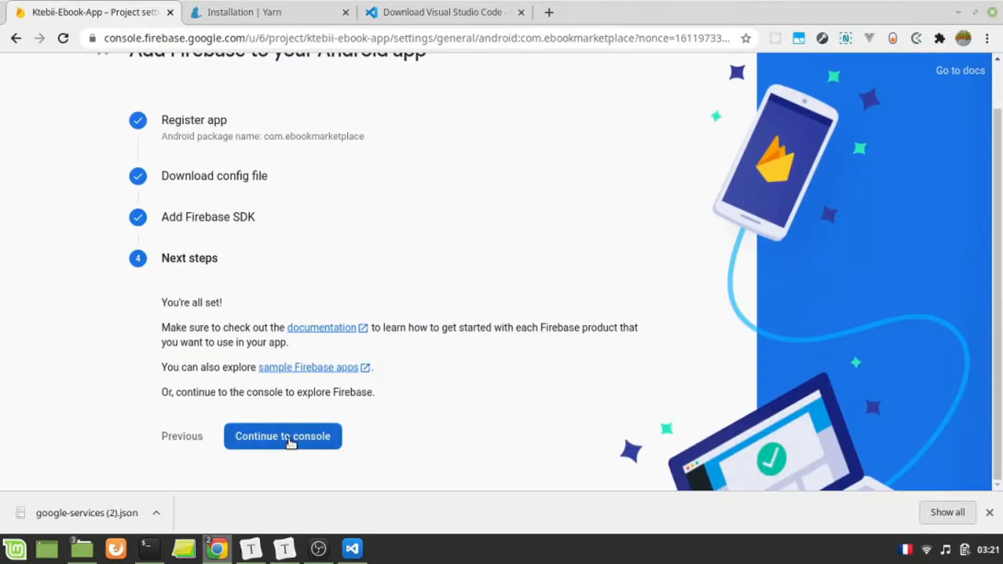
scroll(469, 427, "up", 5)
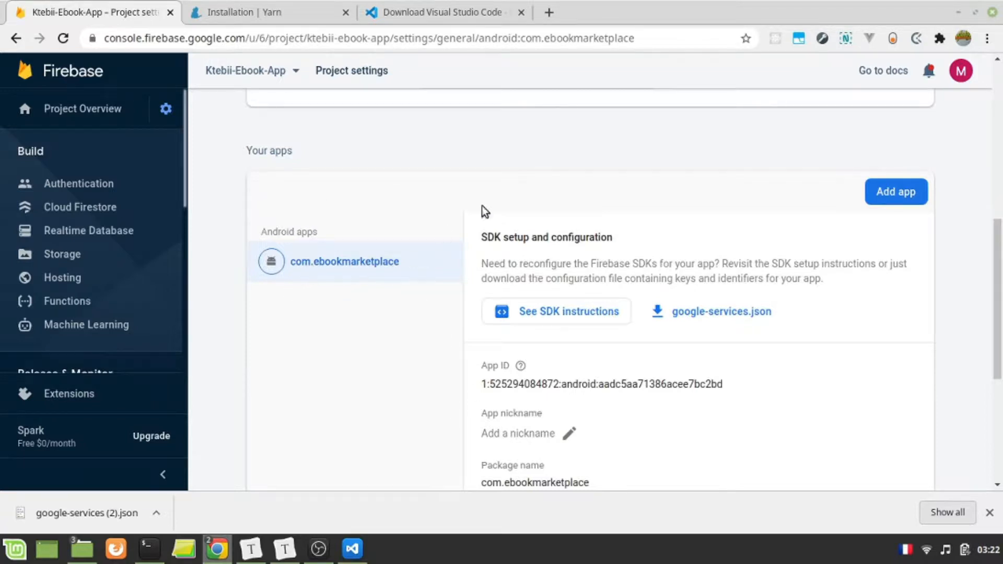
scroll(474, 338, "down", 4)
scroll(474, 338, "up", 11)
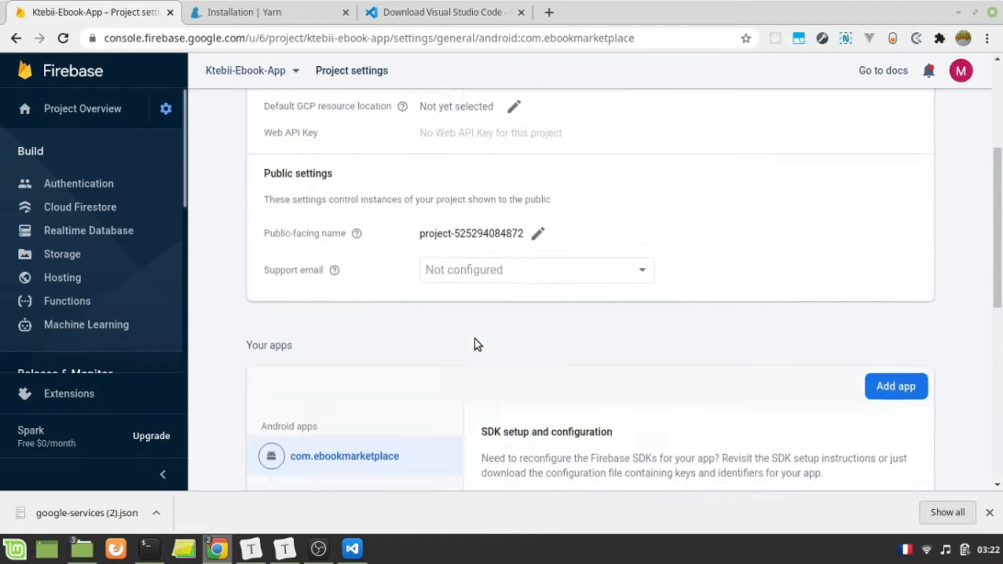
scroll(474, 338, "up", 2)
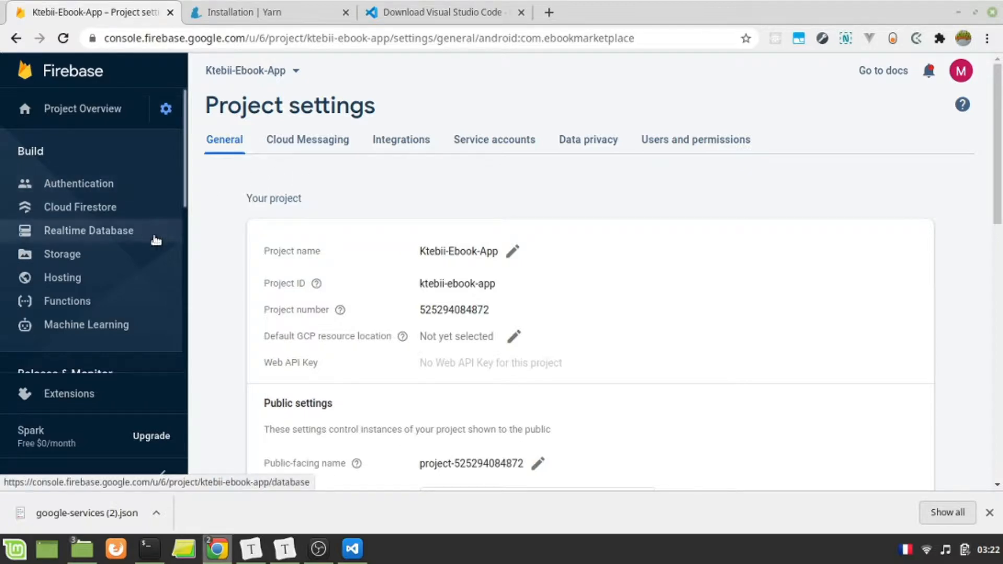
- Get started with Authentication, enable the Email/Password sign-in provider without email link sign-in, and save it
left_click(121, 190)
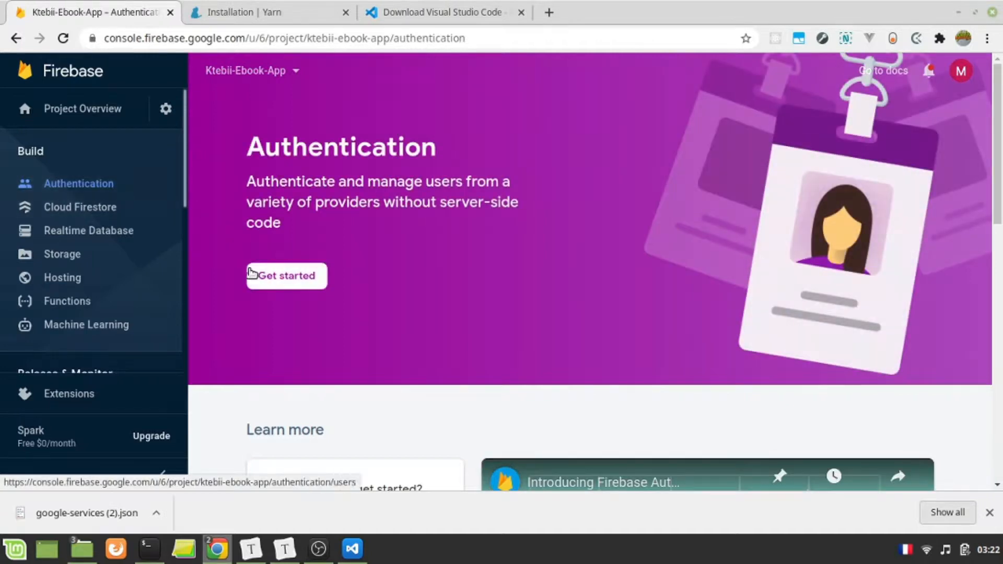
left_click(263, 283)
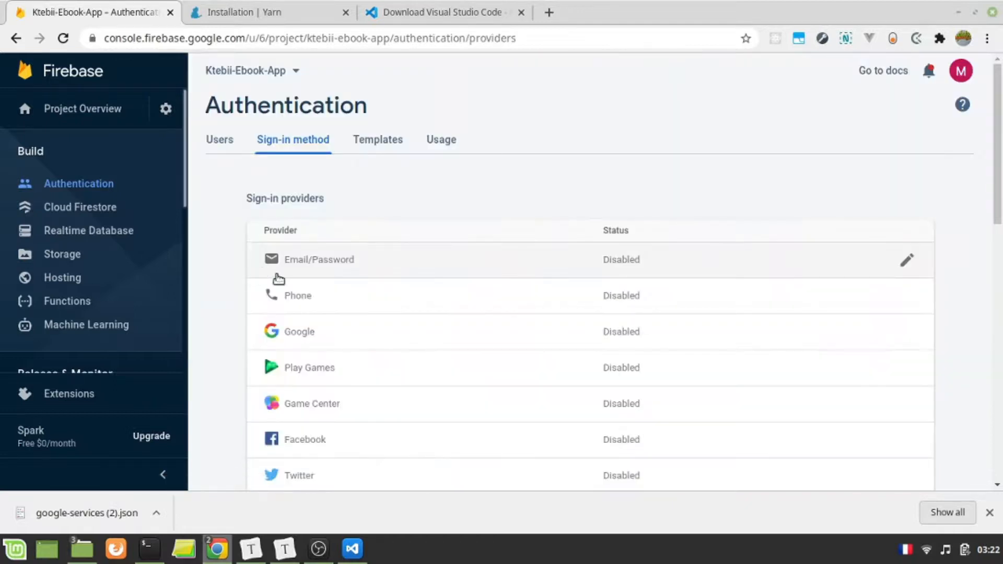
left_click(907, 261)
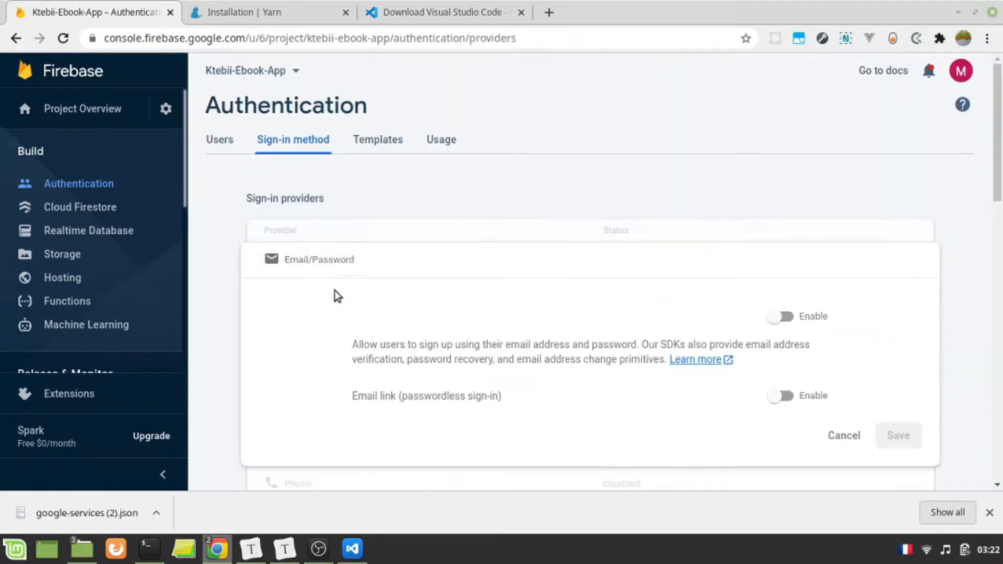
left_click(781, 316)
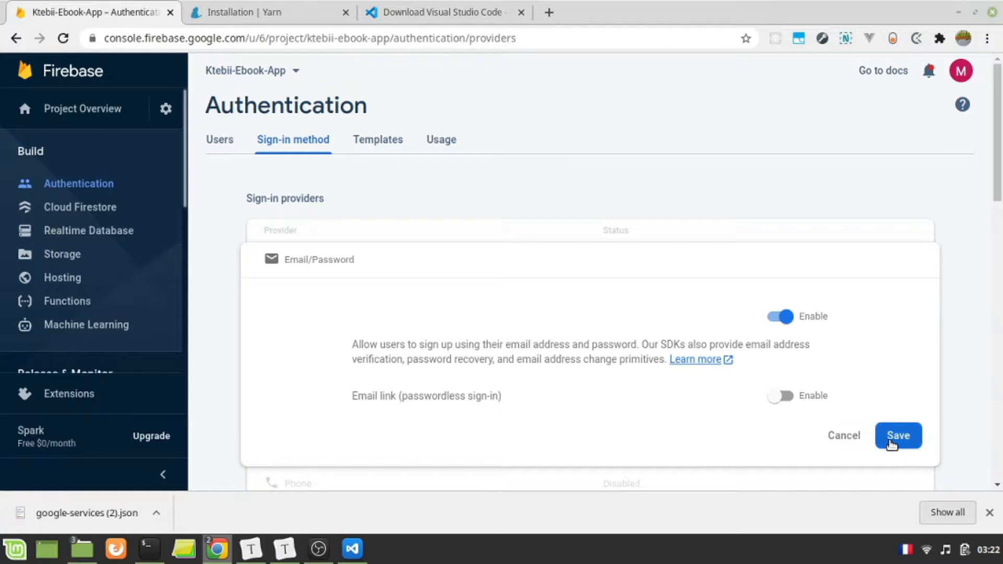
left_click(891, 440)
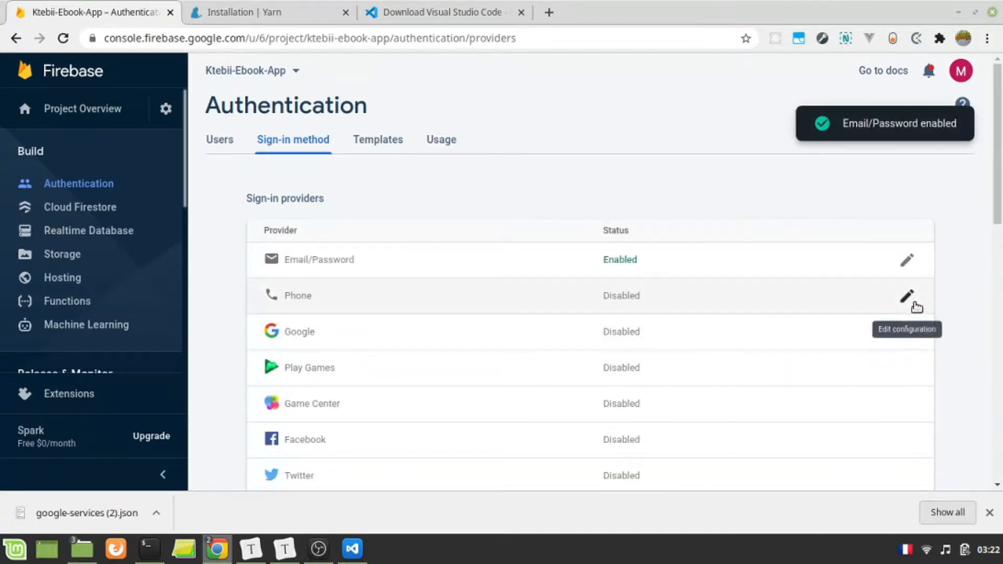
- Enable the Phone sign-in provider for the project and save it
left_click(905, 296)
left_click(780, 353)
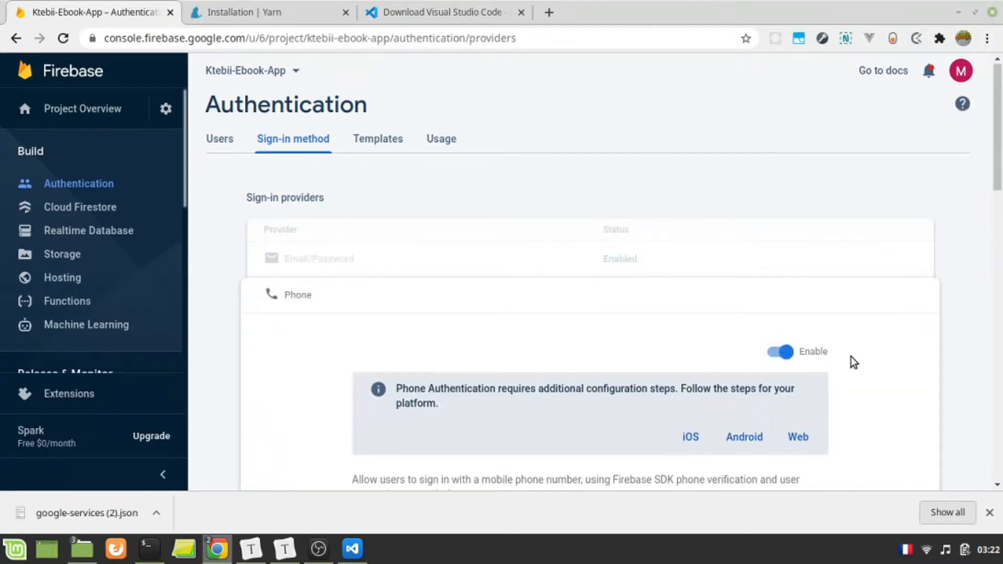
left_click(897, 391)
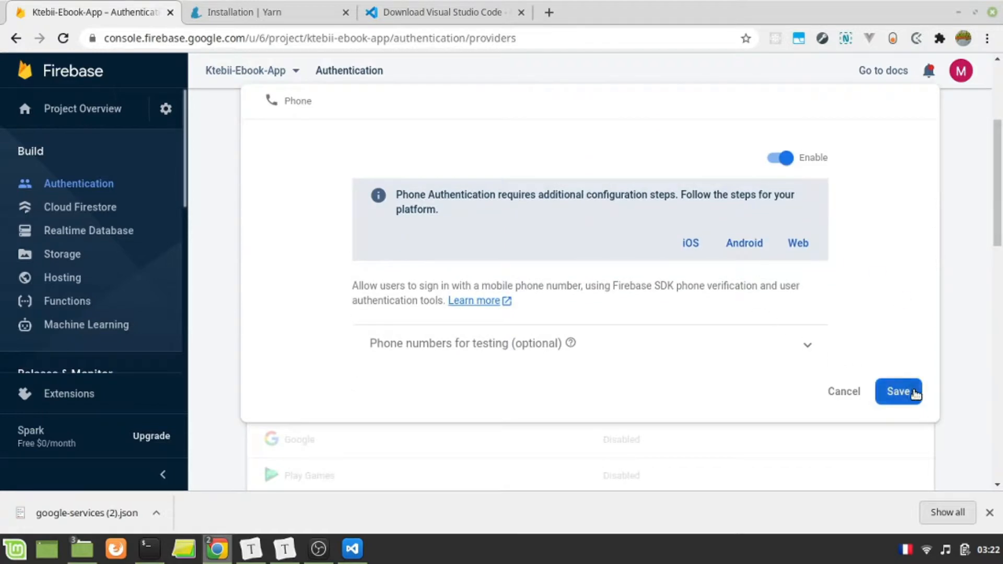
scroll(708, 329, "up", 1)
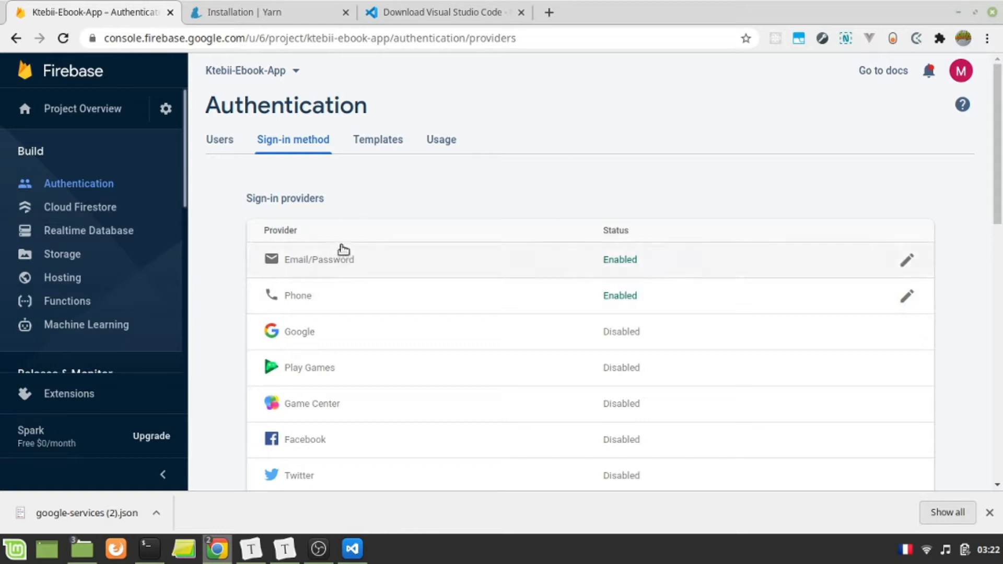
- Create the Cloud Firestore database with test mode security rules, keeping the preset location, and enable it
left_click(114, 216)
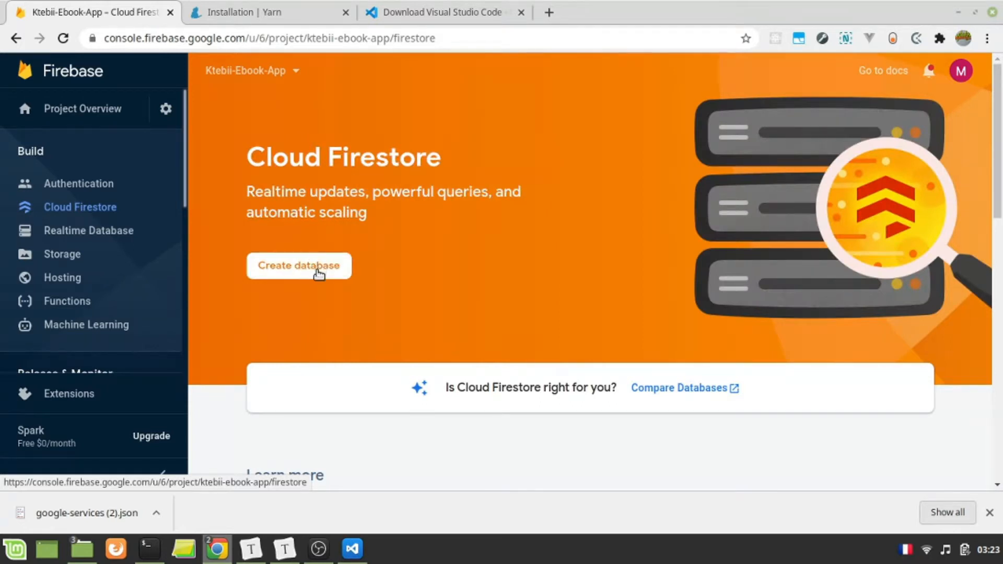
left_click(318, 268)
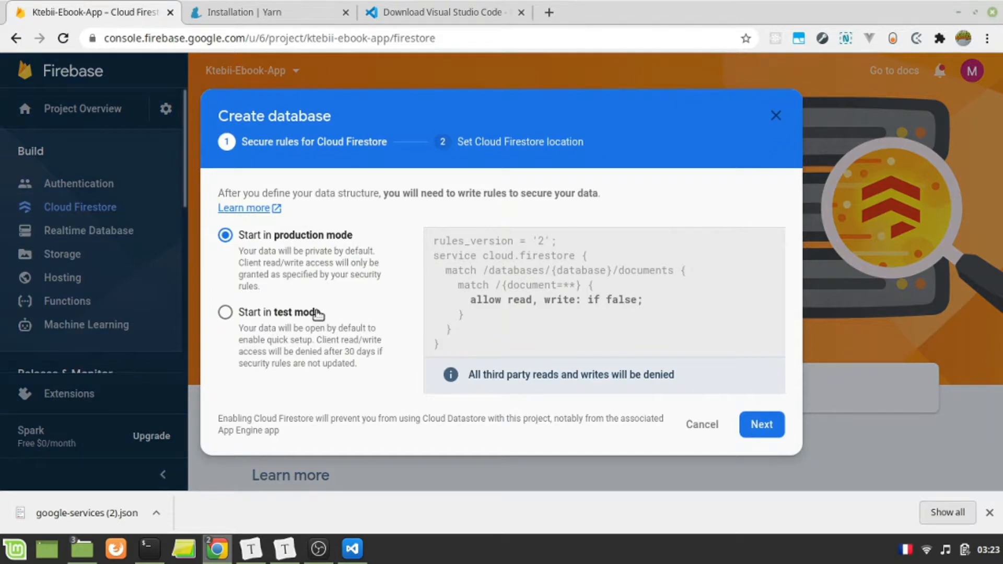
left_click(284, 324)
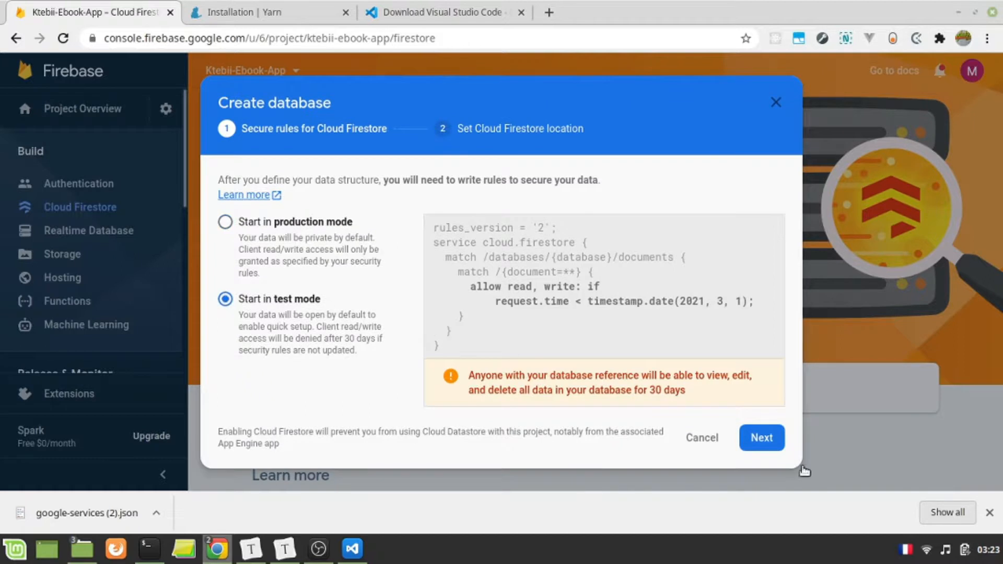
left_click(765, 440)
left_click(752, 364)
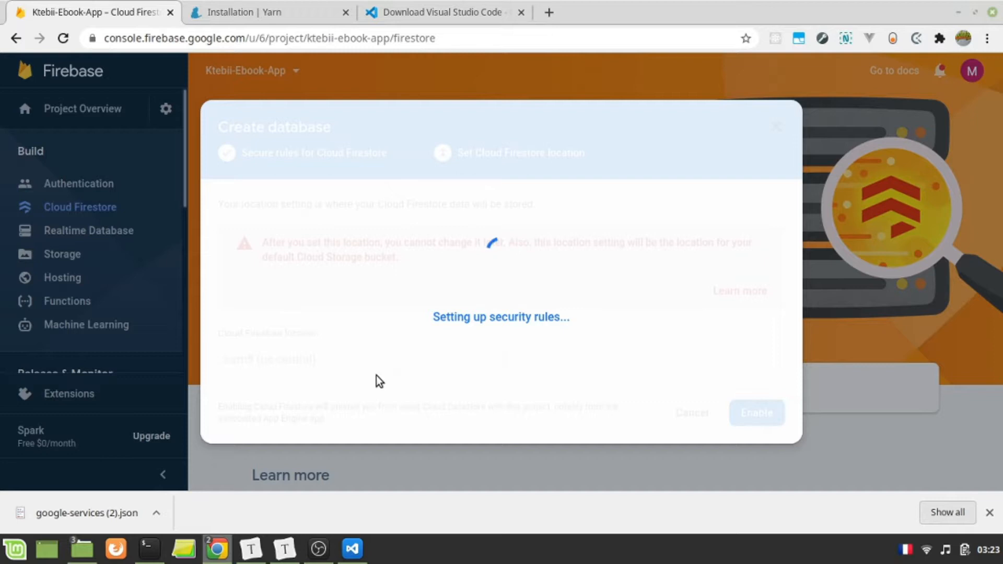
left_click(352, 549)
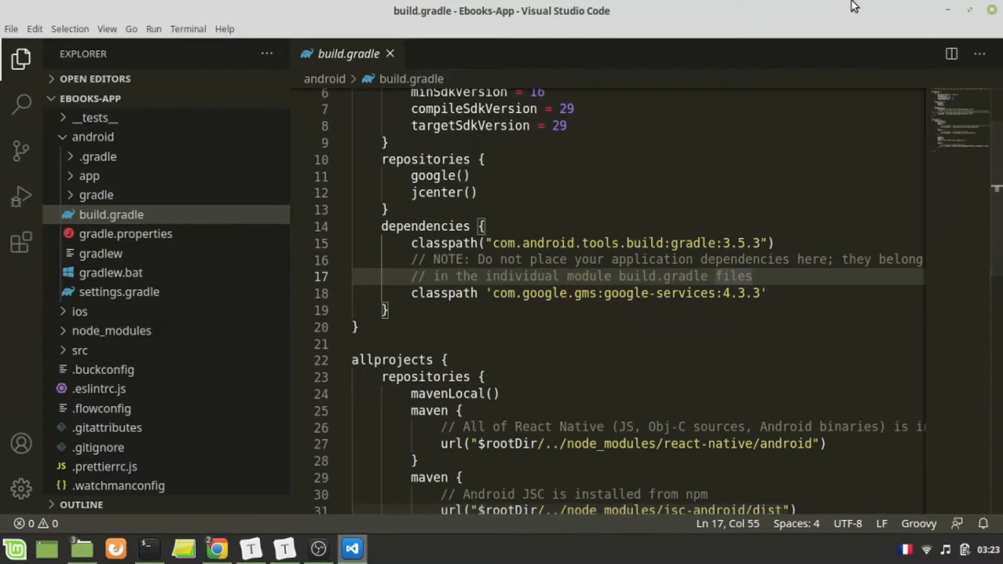
double_click(798, 15)
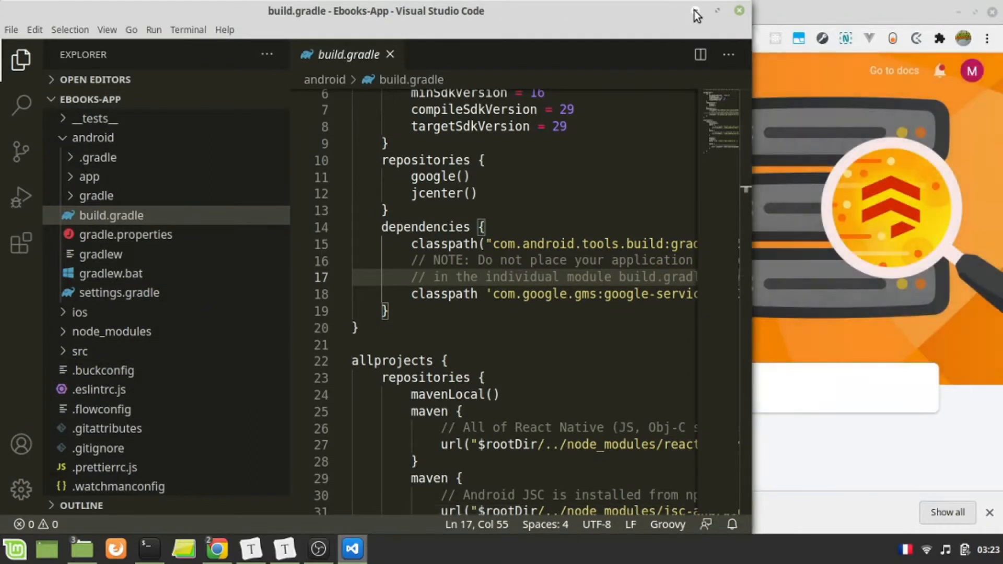
left_click(694, 10)
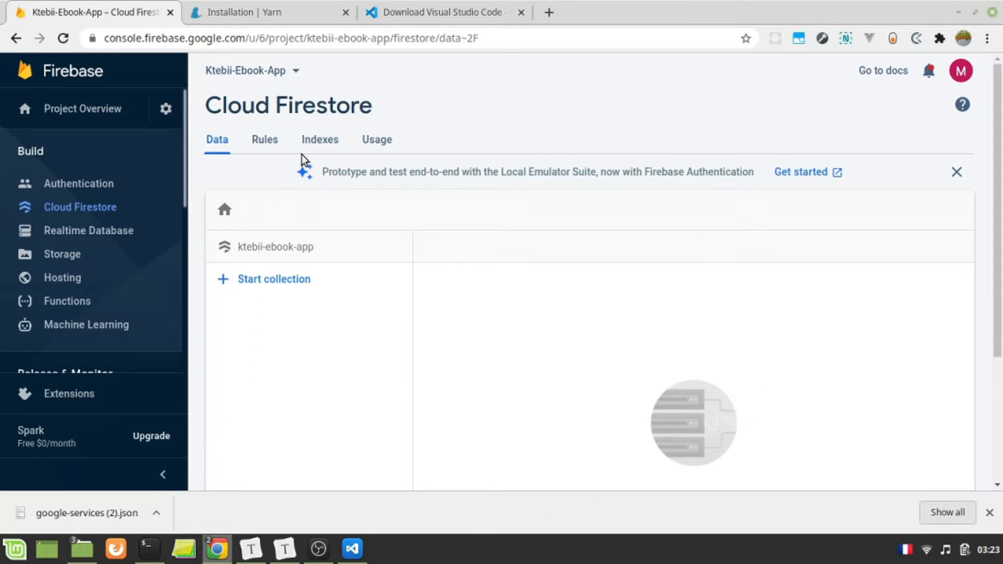
- Look over the project's Storage files and the Authentication users list in the Firebase console
left_click(120, 262)
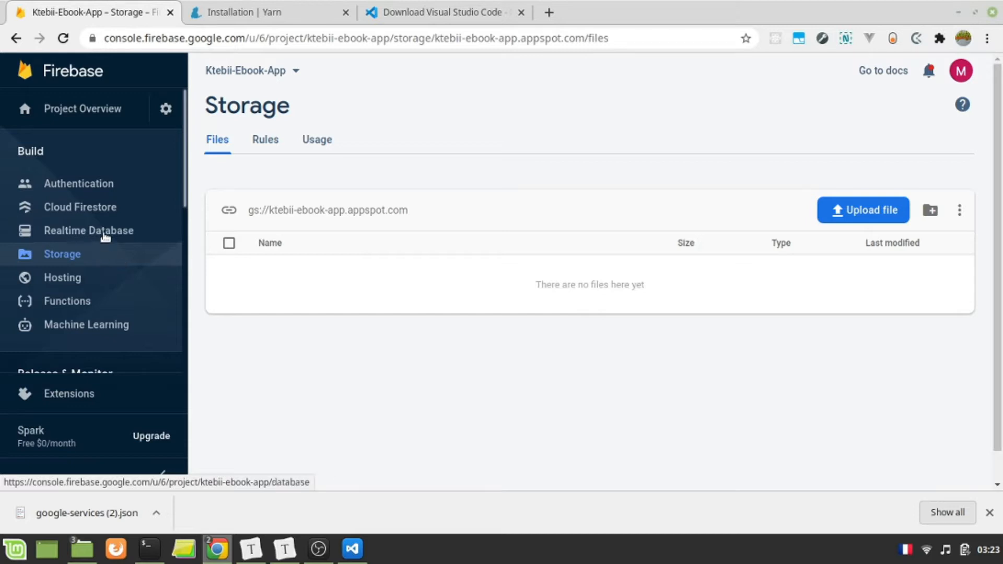
left_click(166, 111)
left_click(74, 186)
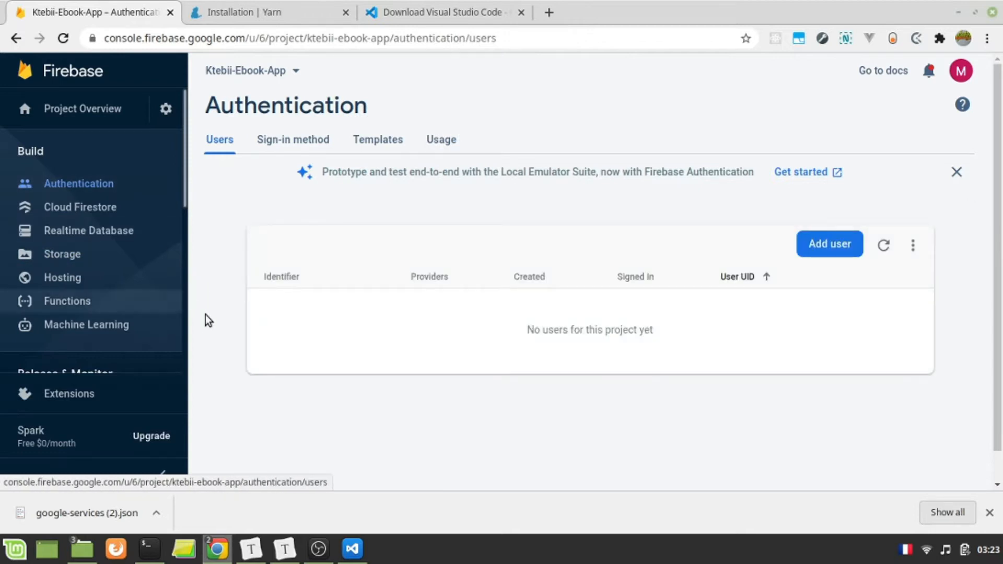
- Switch to Ktebii-Documentation.md in Typora and check off "Download / unzip & npm install" and "Create Firebase account and configure it" under Installation steps
mouse_move(256, 556)
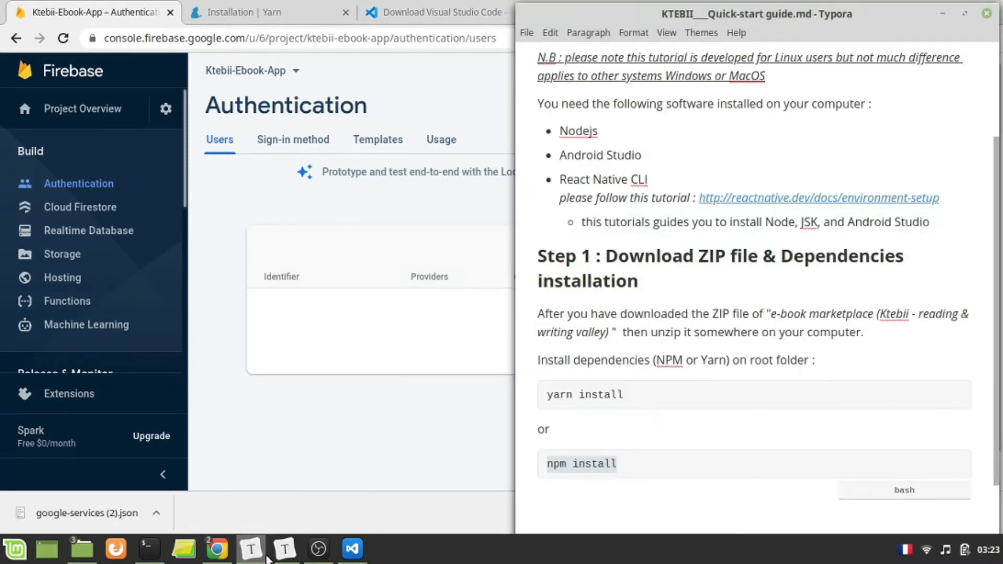
left_click(285, 549)
scroll(199, 472, "down", 3)
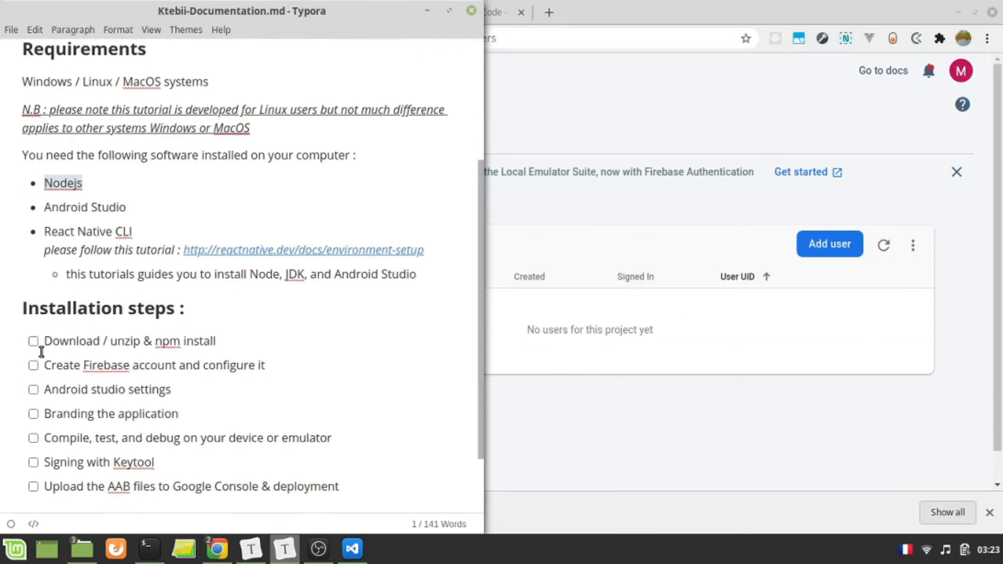
left_click(33, 341)
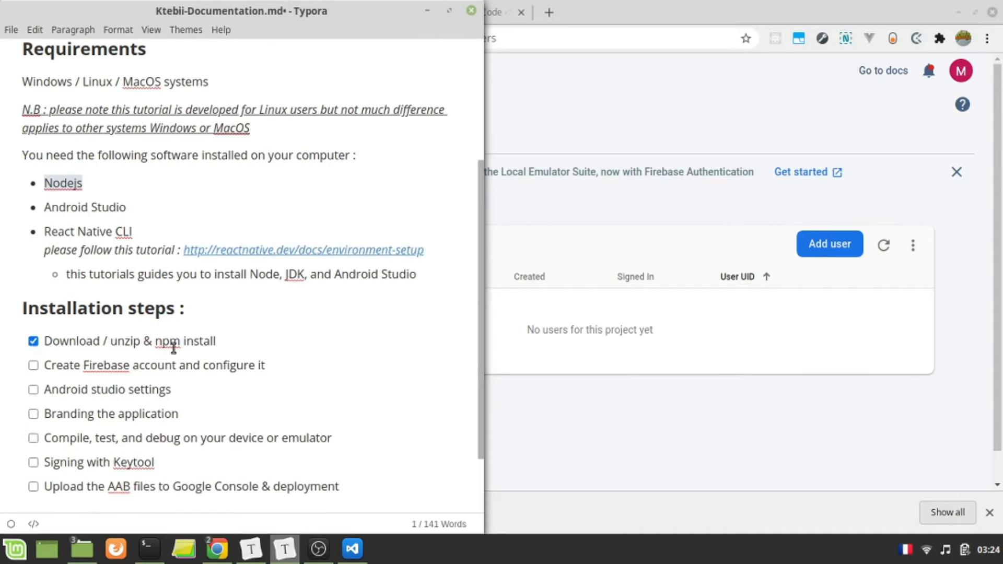
scroll(190, 349, "down", 3)
left_click(33, 275)
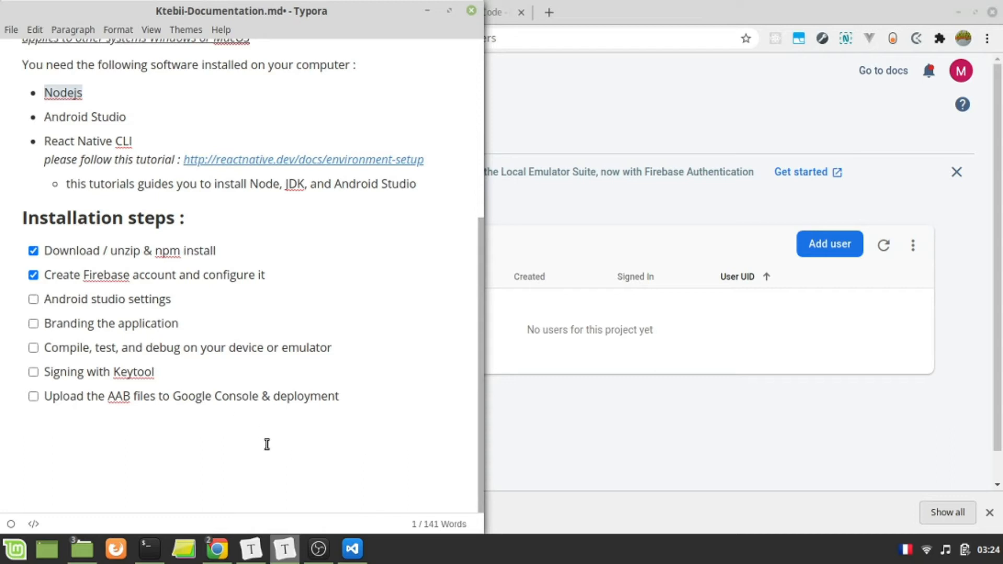
- Switch to the terminal in the Ebooks-App folder
left_click(149, 548)
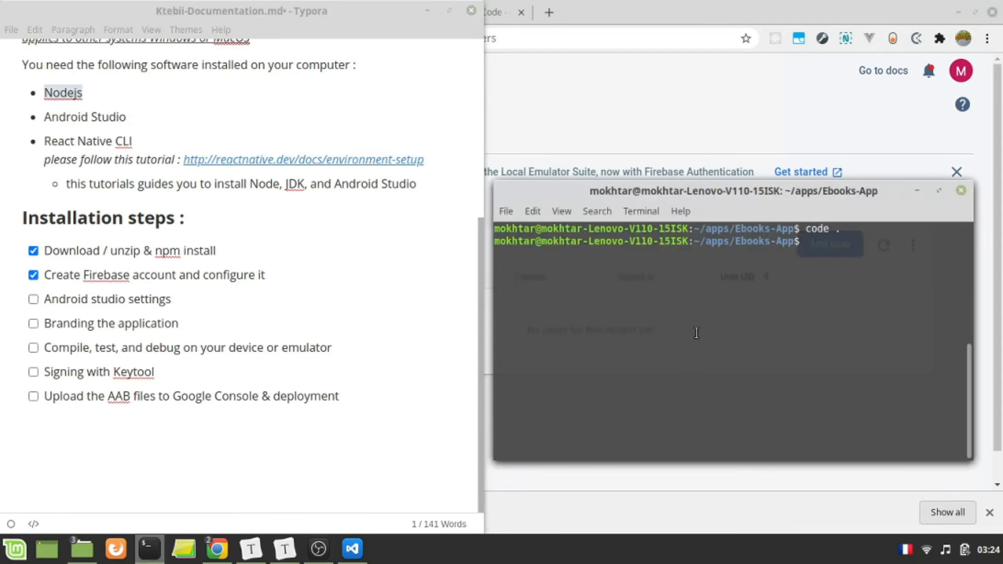